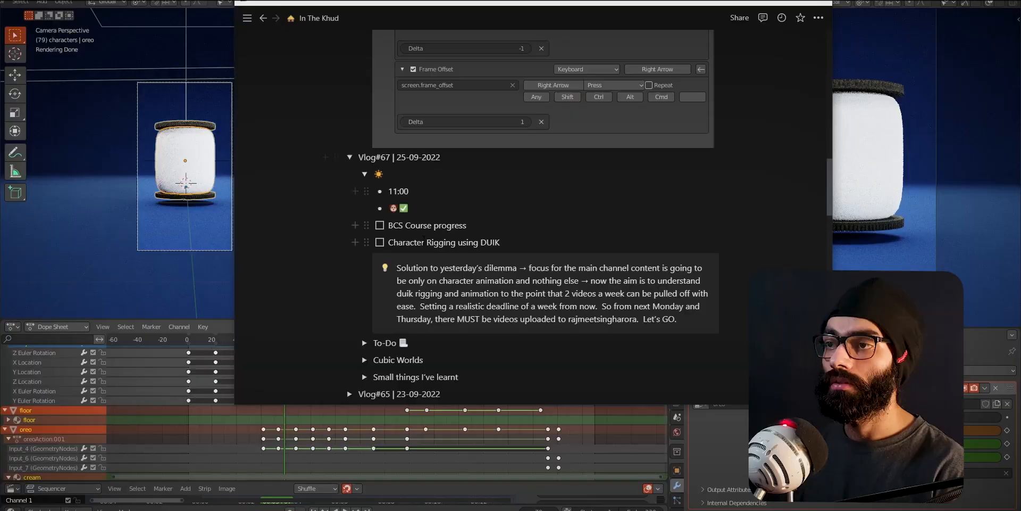
- Tick off the "BCS Course progress" to-do in the 25-09-2022 vlog entry and highlight its text
scroll(418, 154, "down", 3)
scroll(418, 155, "up", 1)
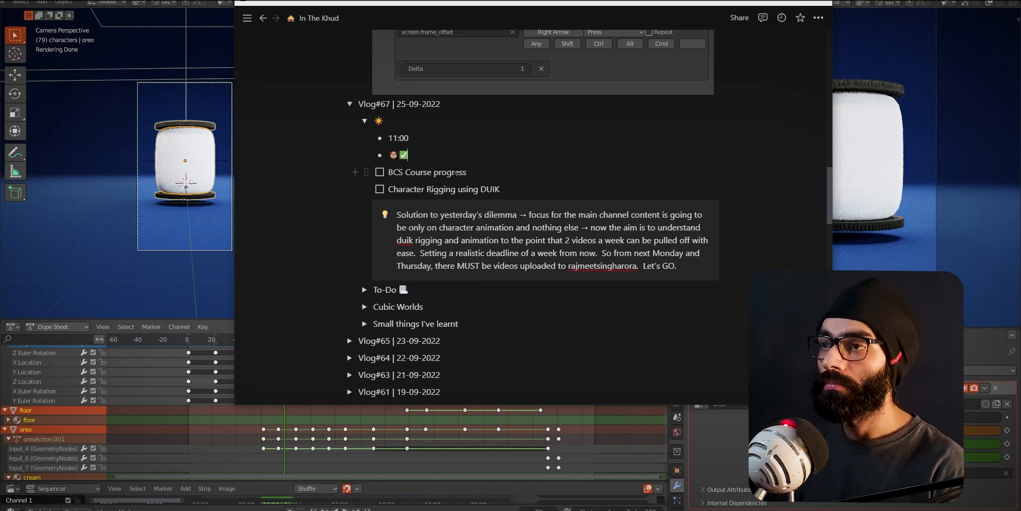
left_click(379, 172)
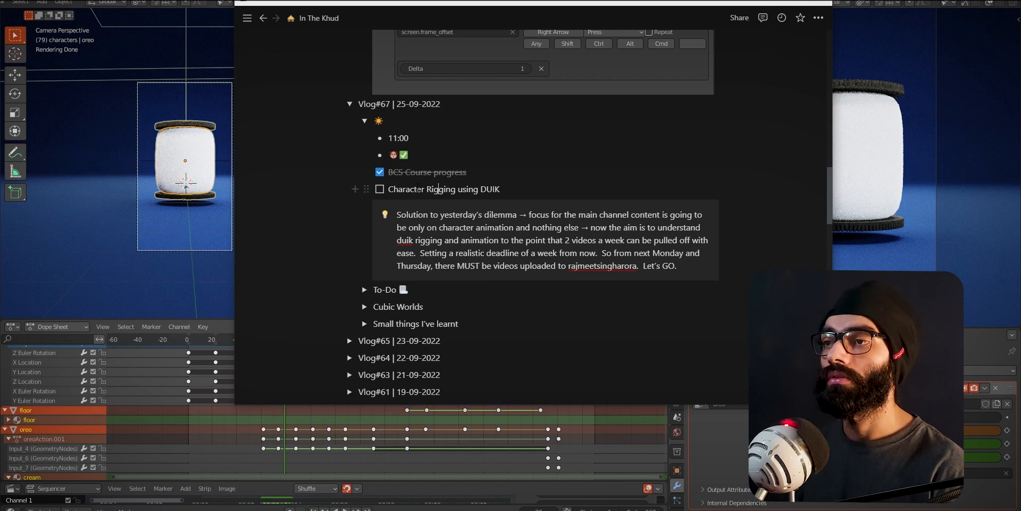
left_click_drag(467, 172, 388, 172)
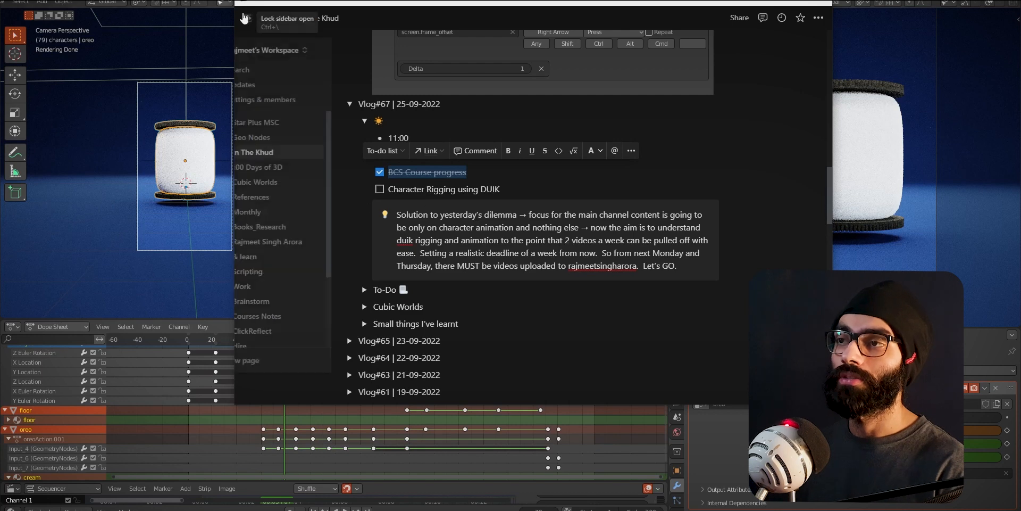
- Open the Geo Nodes notes page and expand the "How Does Geometry Nodes Work" section under Day 2
scroll(536, 237, "up", 5)
scroll(536, 237, "up", 10)
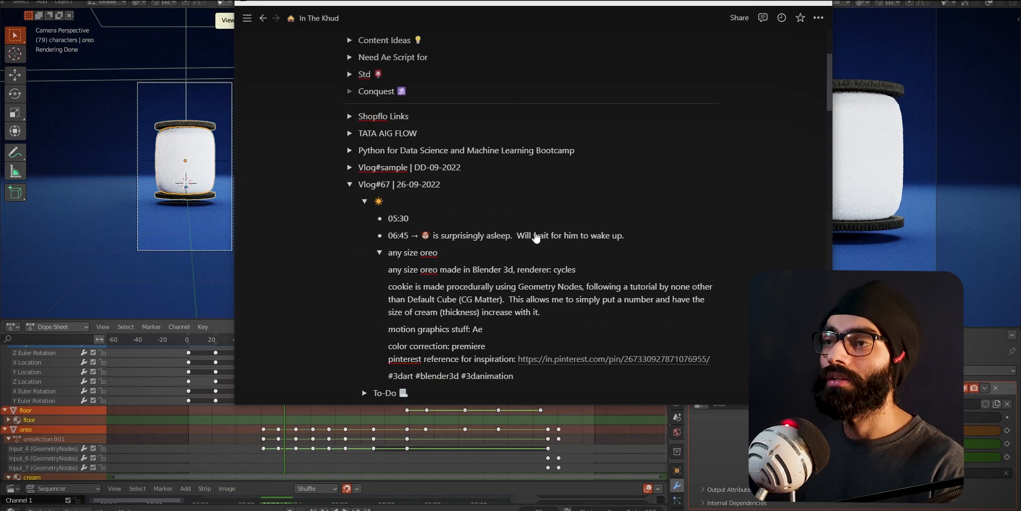
left_click(292, 138)
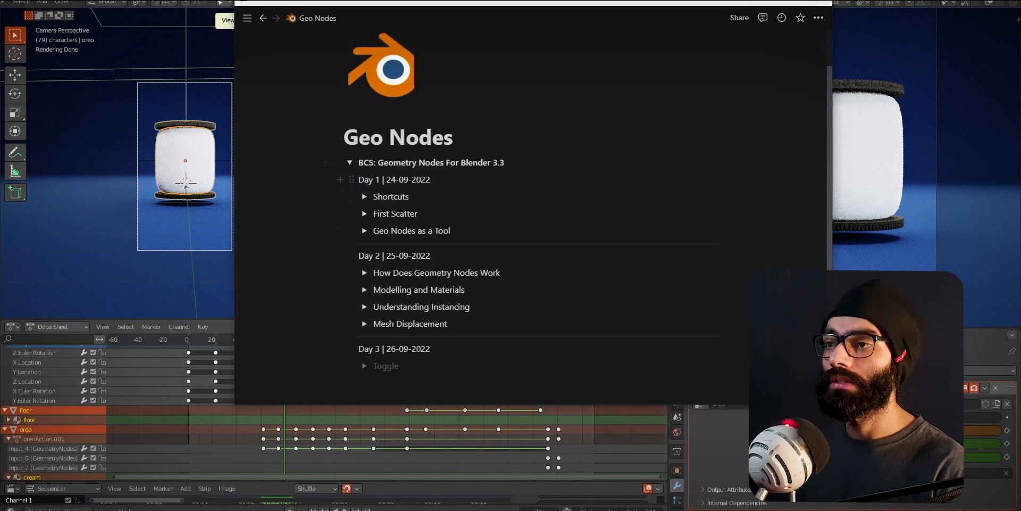
scroll(355, 206, "down", 1)
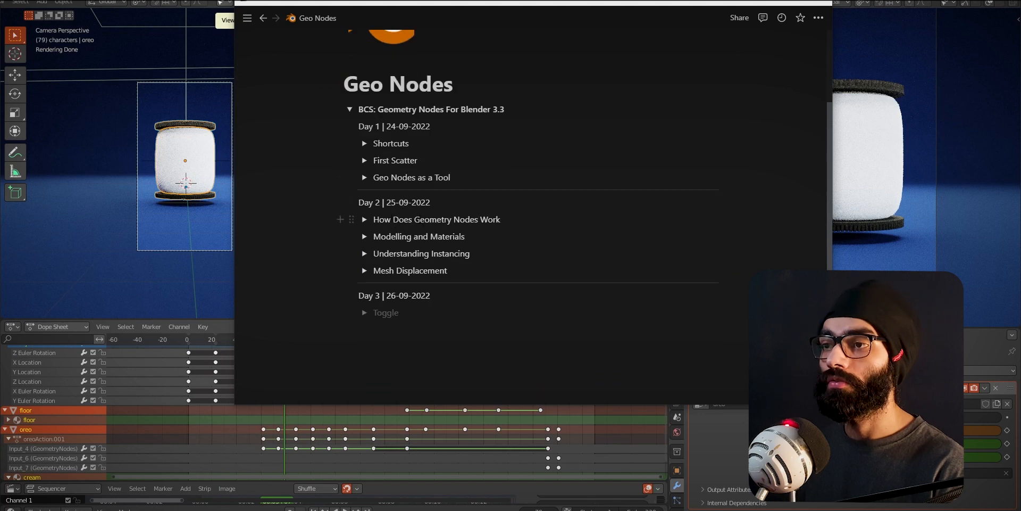
left_click(364, 219)
- Read the notes on fields, socket shapes, socket colors and implicit conversion in the "How Does Geometry Nodes Work" section
scroll(370, 222, "down", 2)
scroll(371, 222, "up", 1)
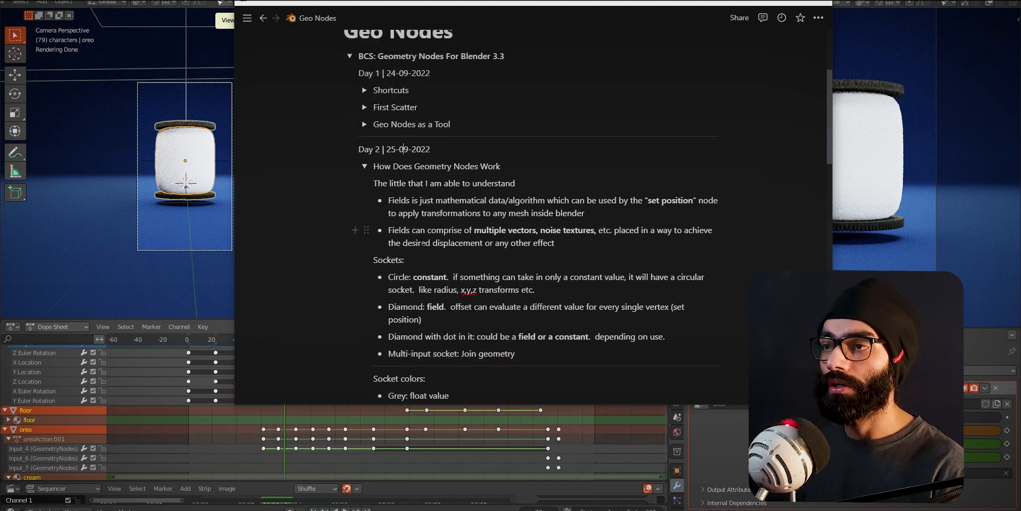
scroll(421, 242, "down", 1)
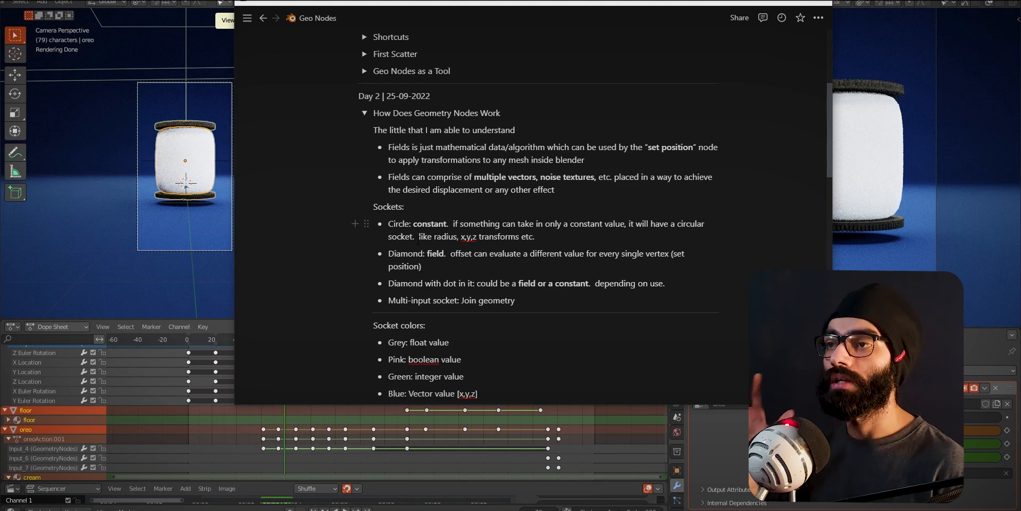
scroll(419, 237, "down", 1)
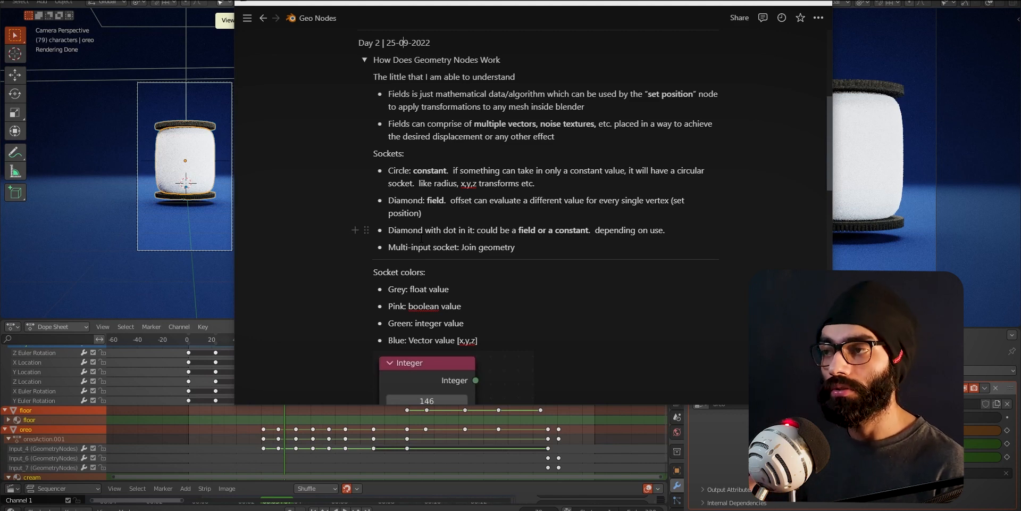
scroll(422, 238, "down", 1)
scroll(490, 235, "down", 2)
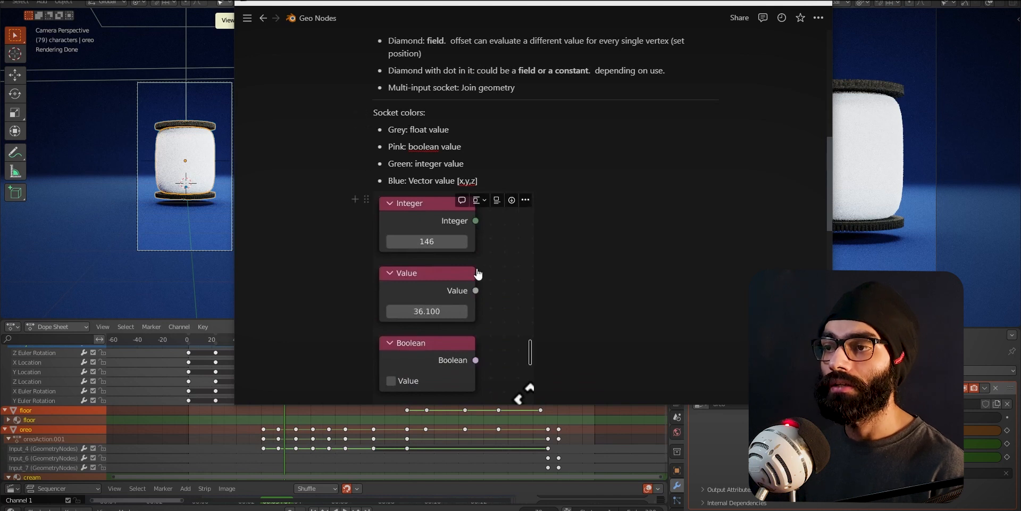
scroll(479, 272, "down", 1)
scroll(473, 175, "down", 1)
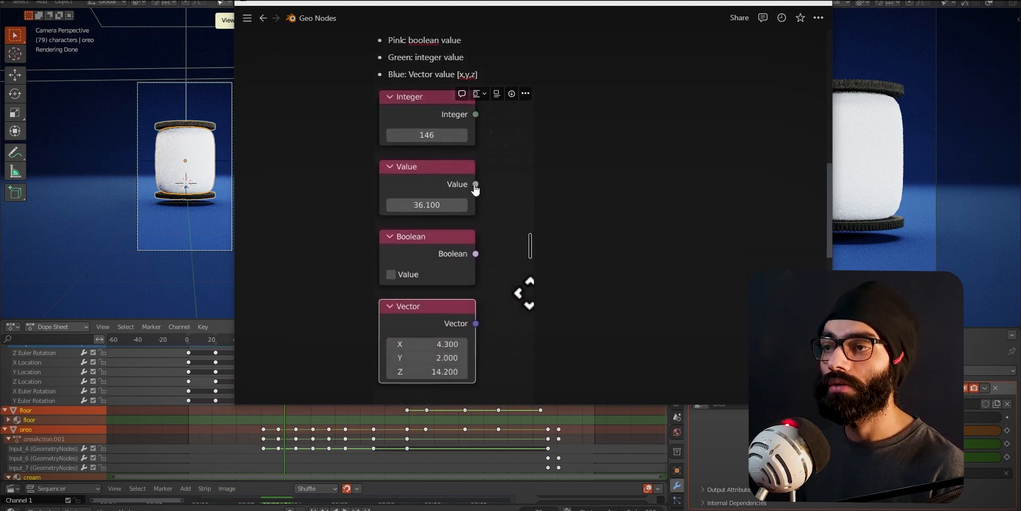
scroll(477, 263, "down", 2)
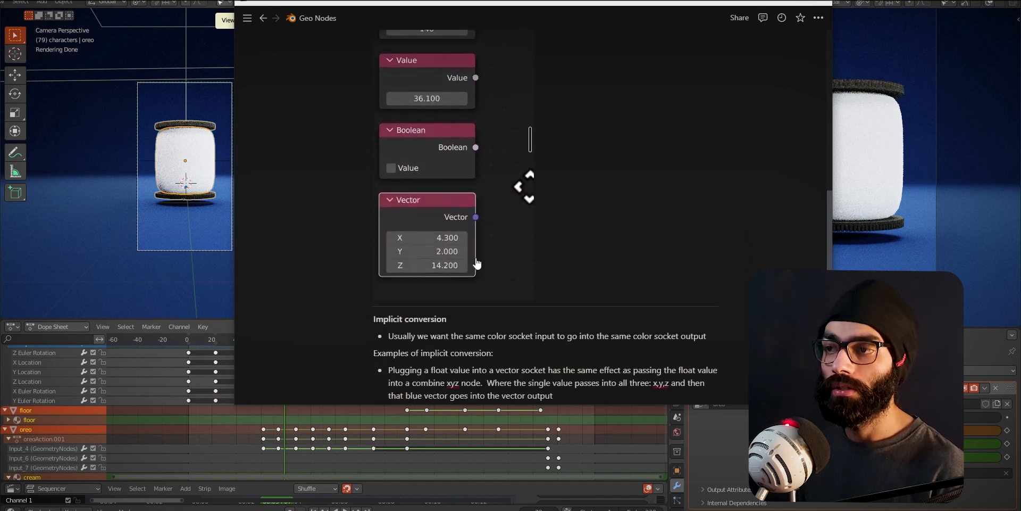
scroll(506, 313, "down", 3)
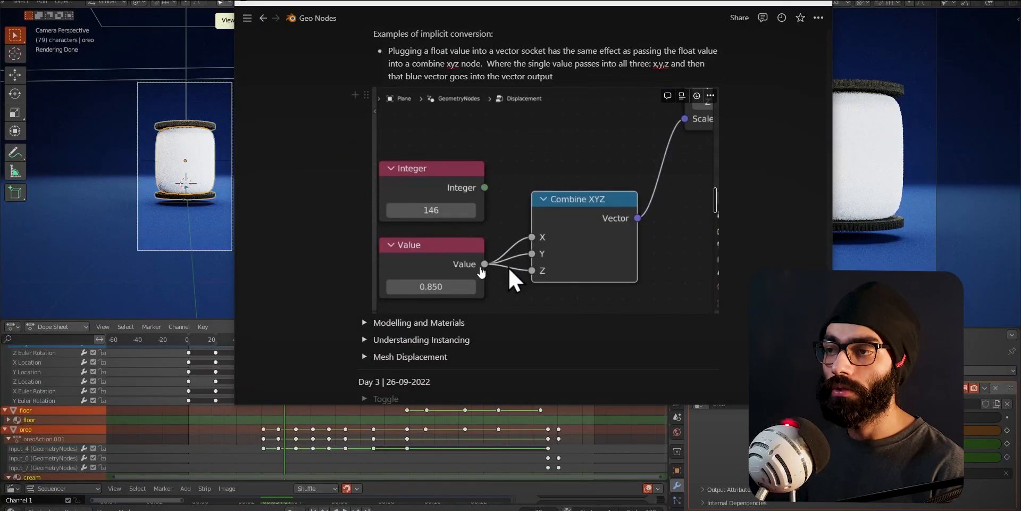
scroll(687, 180, "up", 1)
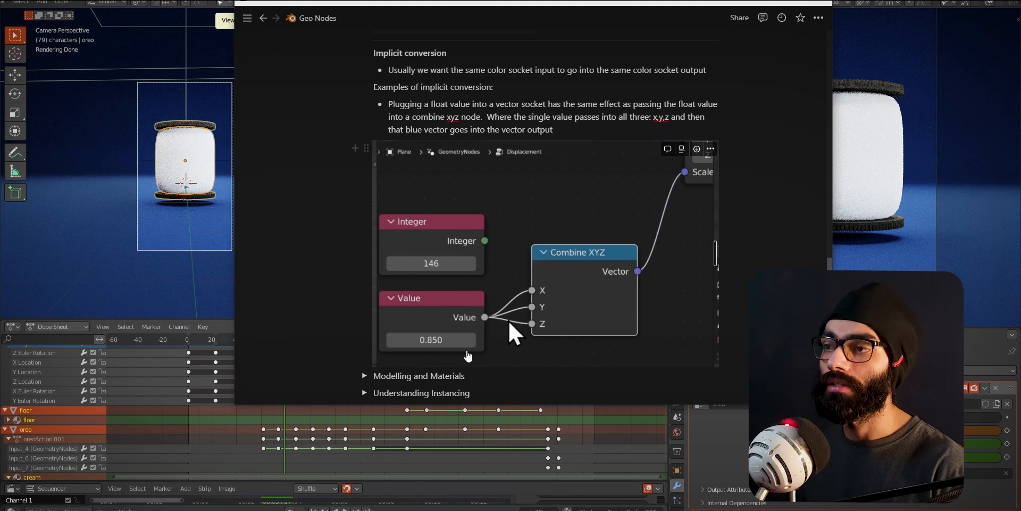
scroll(584, 223, "down", 1)
scroll(584, 224, "down", 2)
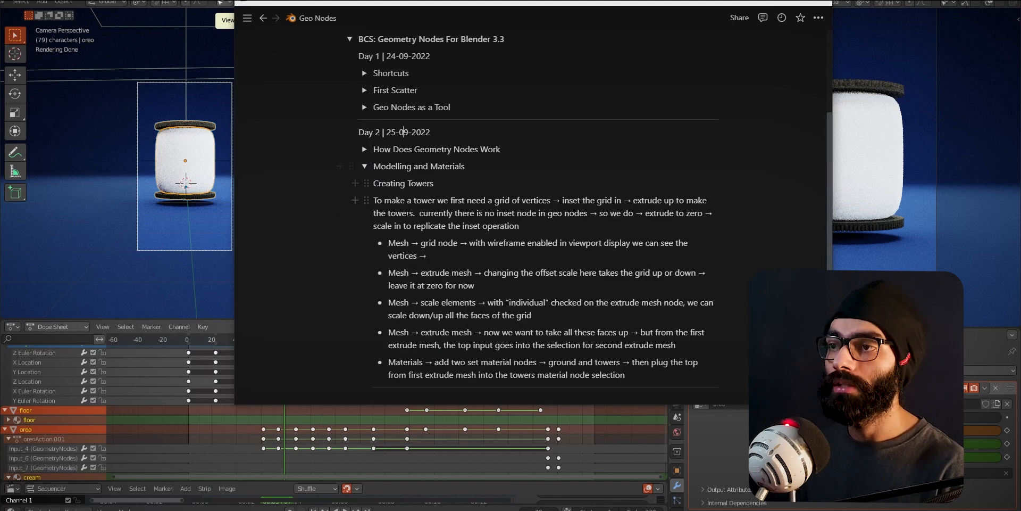
- Review the "Modelling and Materials" and "Understanding Instancing" notes, collapsing each section when done
scroll(454, 242, "down", 2)
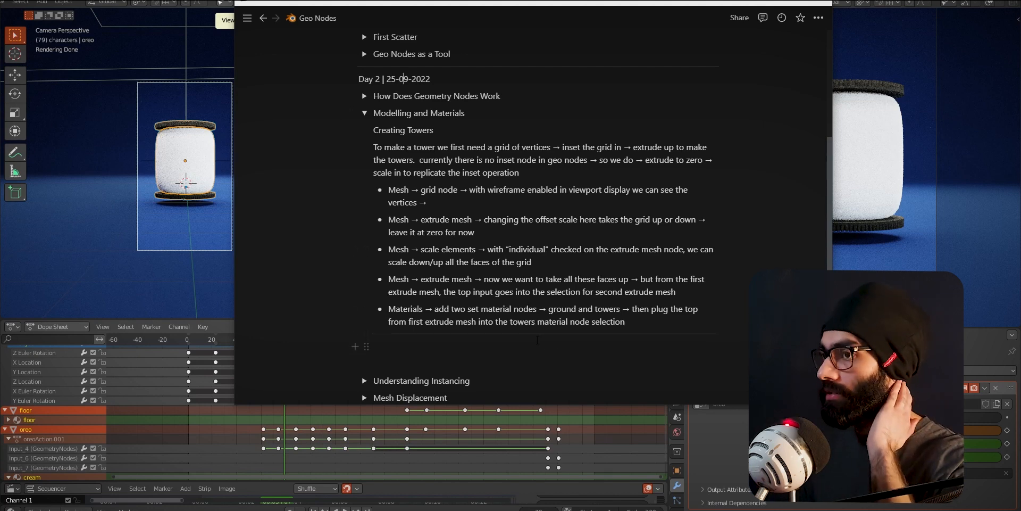
scroll(548, 344, "up", 3)
left_click(364, 219)
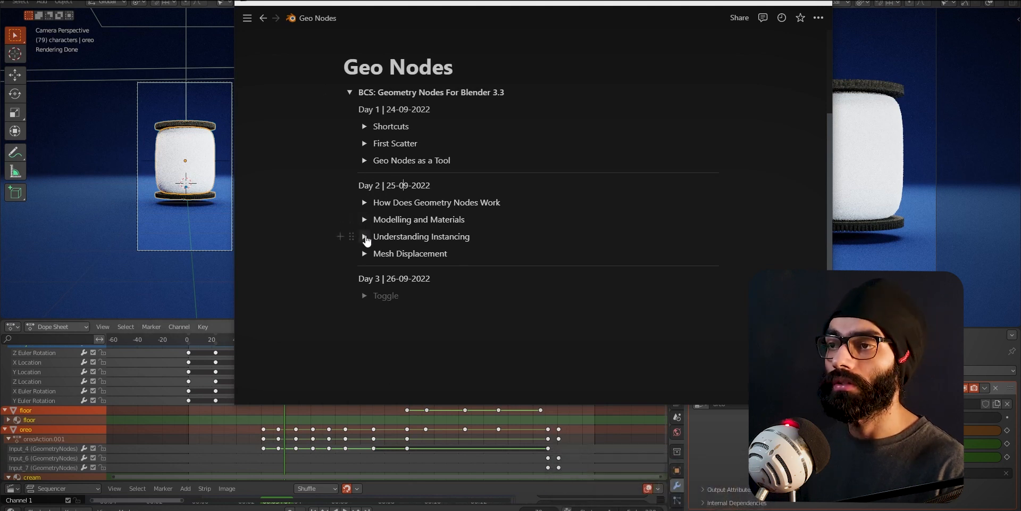
left_click(365, 236)
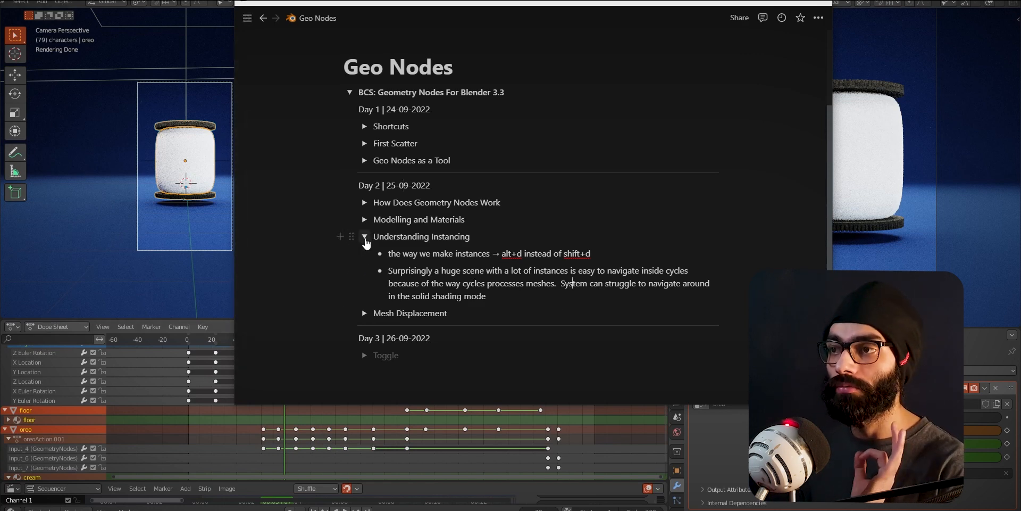
left_click(364, 236)
- Expand the "Mesh Displacement" section, read its notes and examine the node setup image, then collapse the section
left_click(364, 253)
scroll(488, 322, "down", 1)
scroll(488, 322, "down", 1)
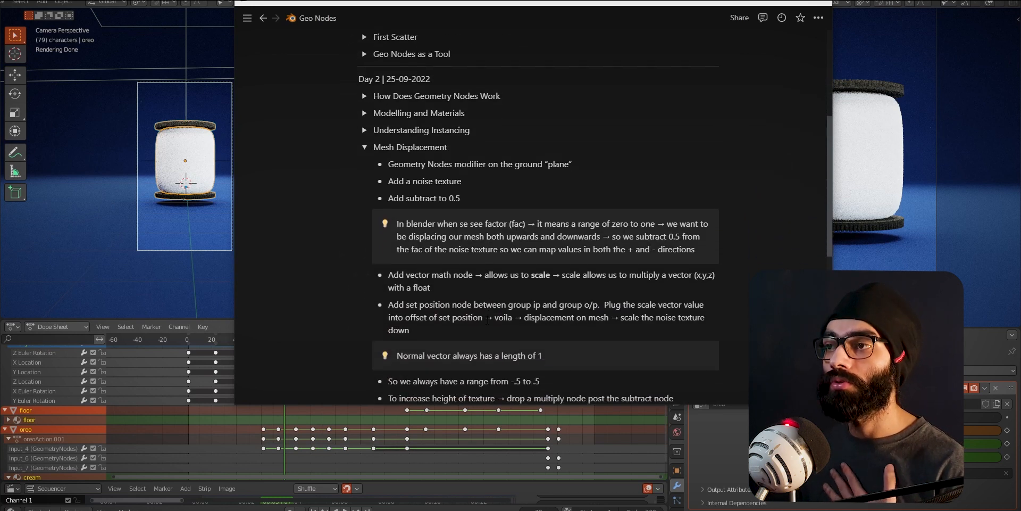
scroll(488, 318, "down", 1)
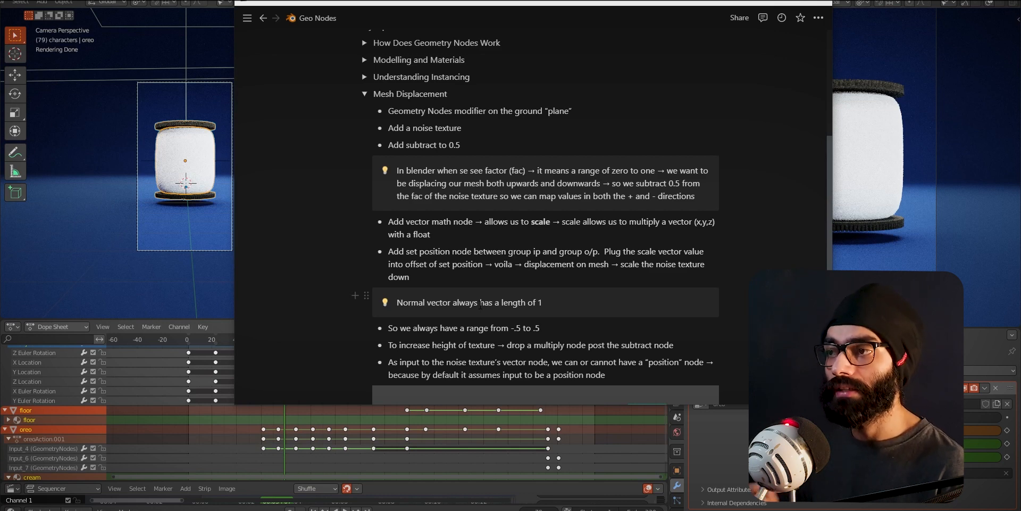
scroll(481, 304, "down", 1)
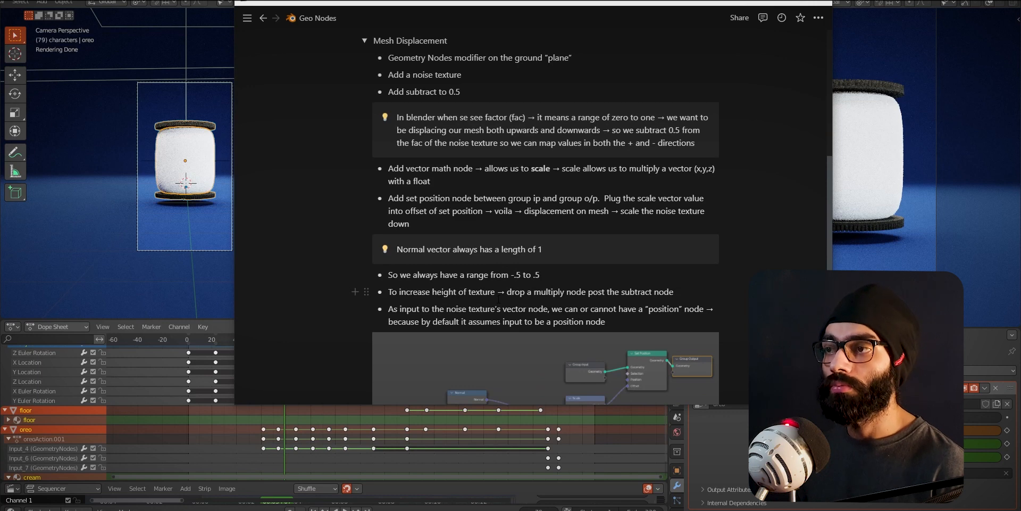
scroll(497, 298, "down", 2)
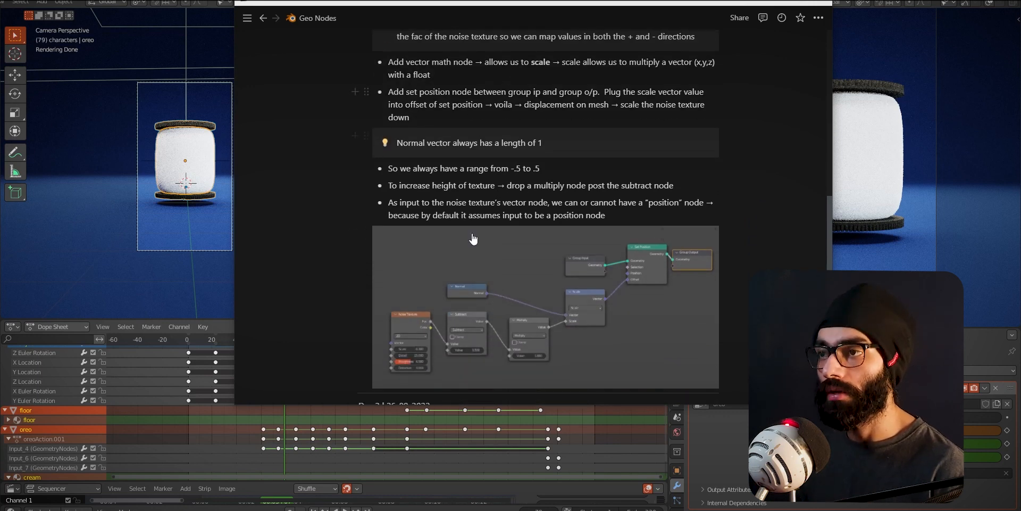
scroll(422, 300, "down", 1)
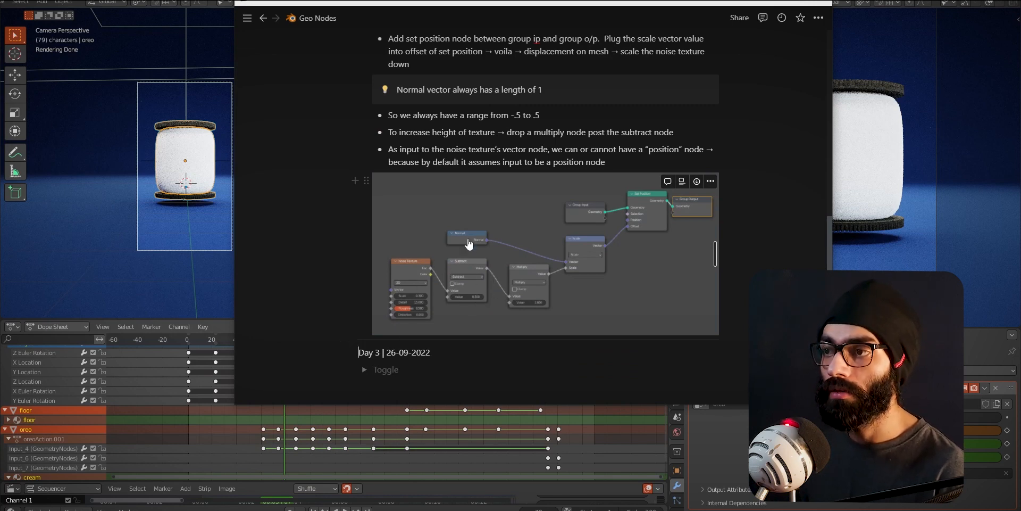
scroll(473, 230, "up", 3)
scroll(572, 345, "down", 5)
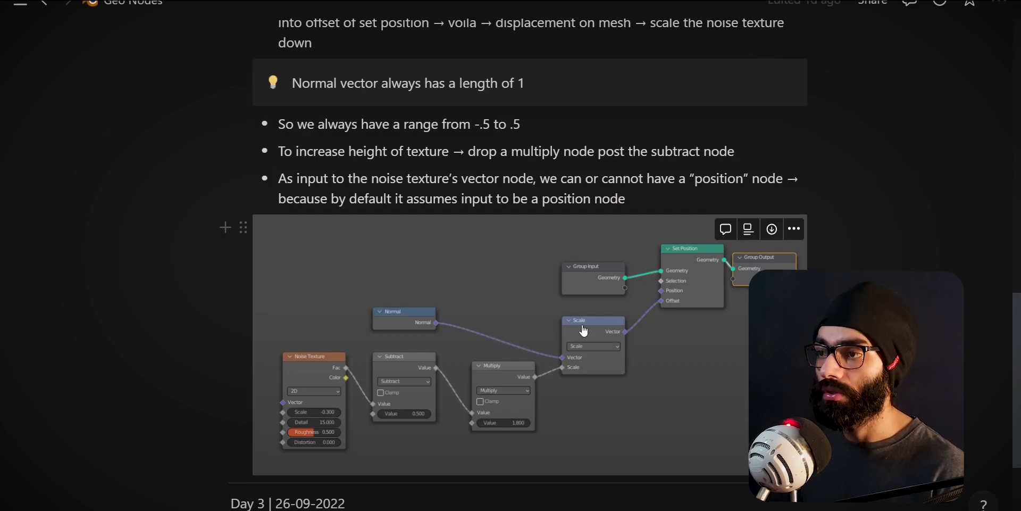
scroll(611, 332, "up", 11)
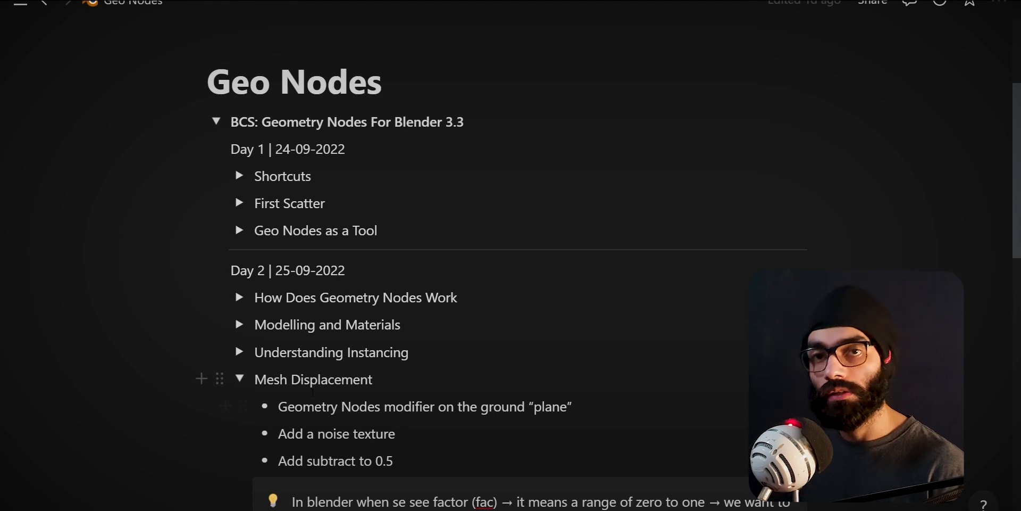
left_click(240, 379)
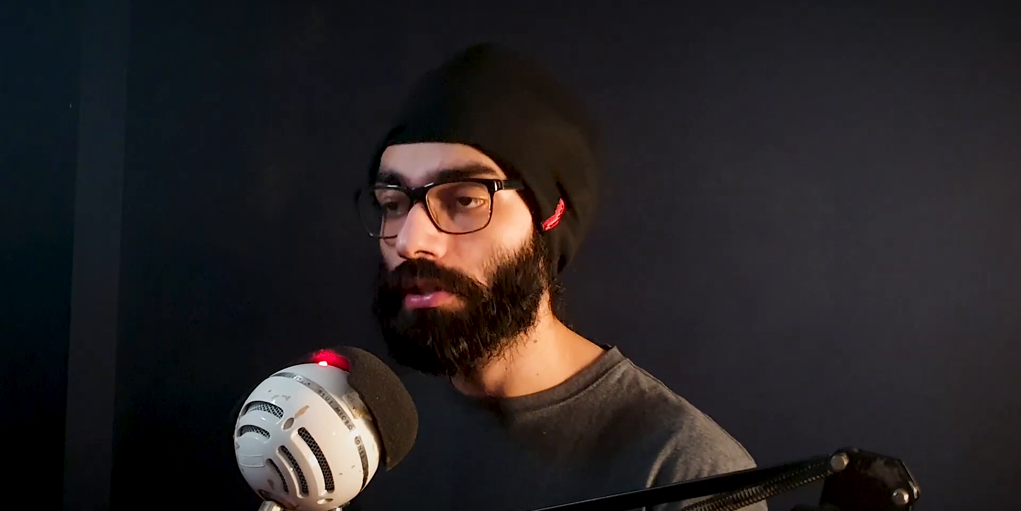
- Switch to Blender, add a new General Layout workspace and view the oreo scene in it
key("alt+Tab")
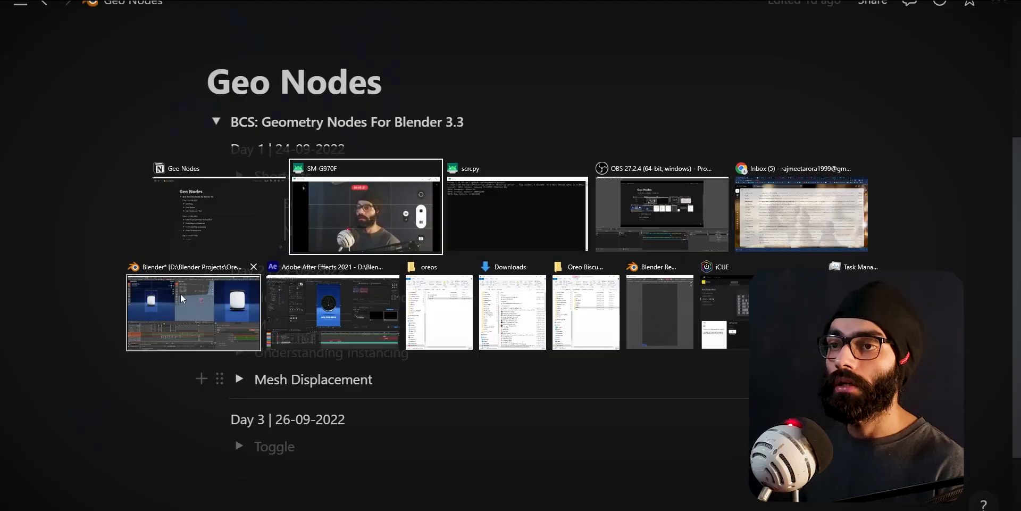
left_click(180, 294)
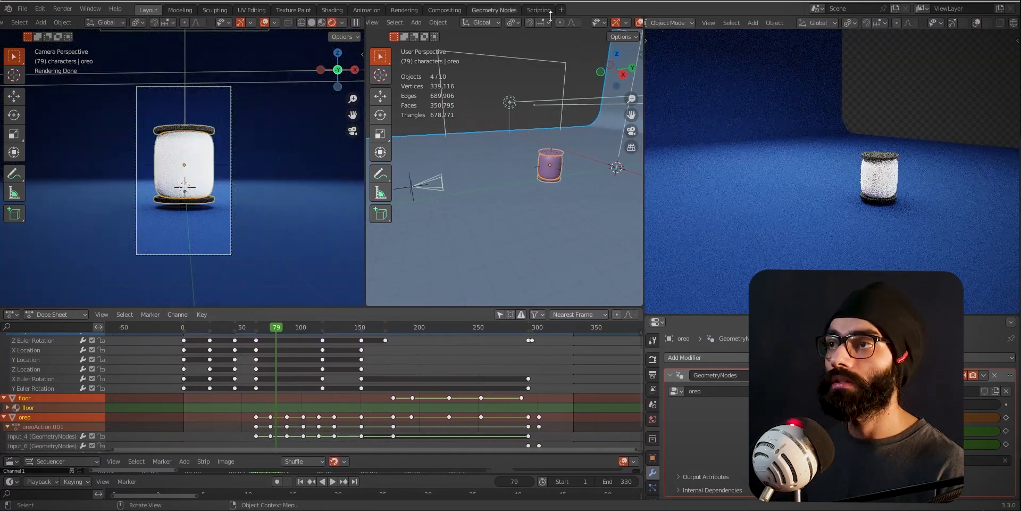
left_click(561, 10)
mouse_move(553, 33)
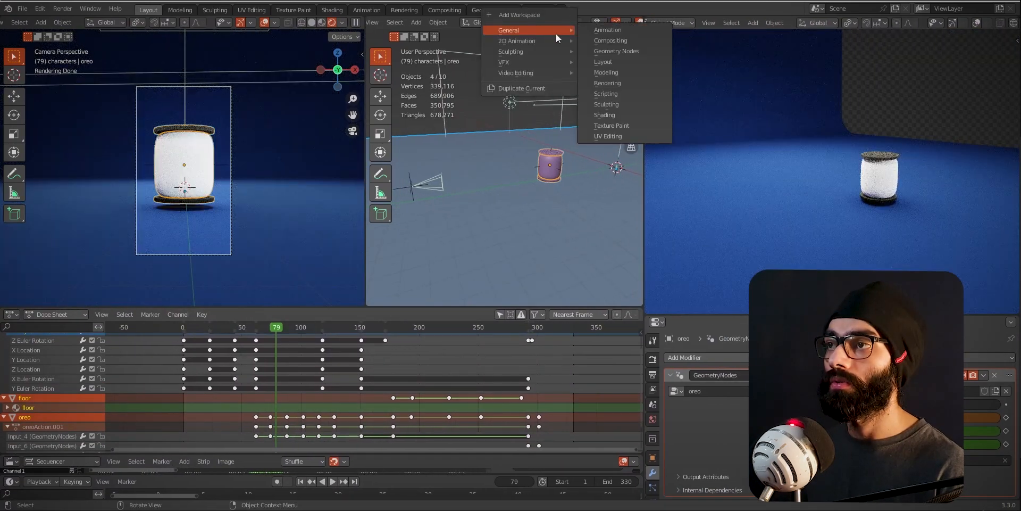
left_click(623, 62)
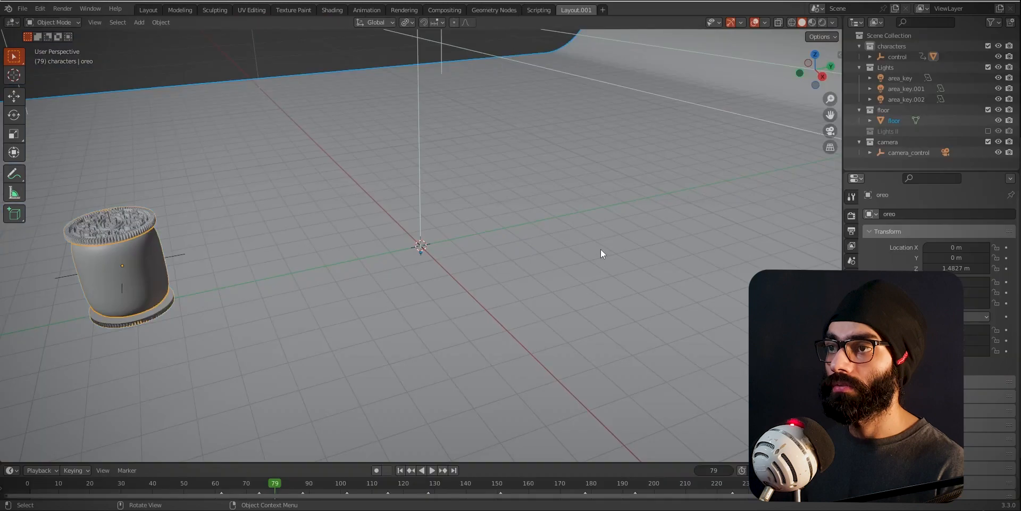
middle_click_drag(313, 296, 450, 244, "shift")
scroll(451, 242, "down", 5)
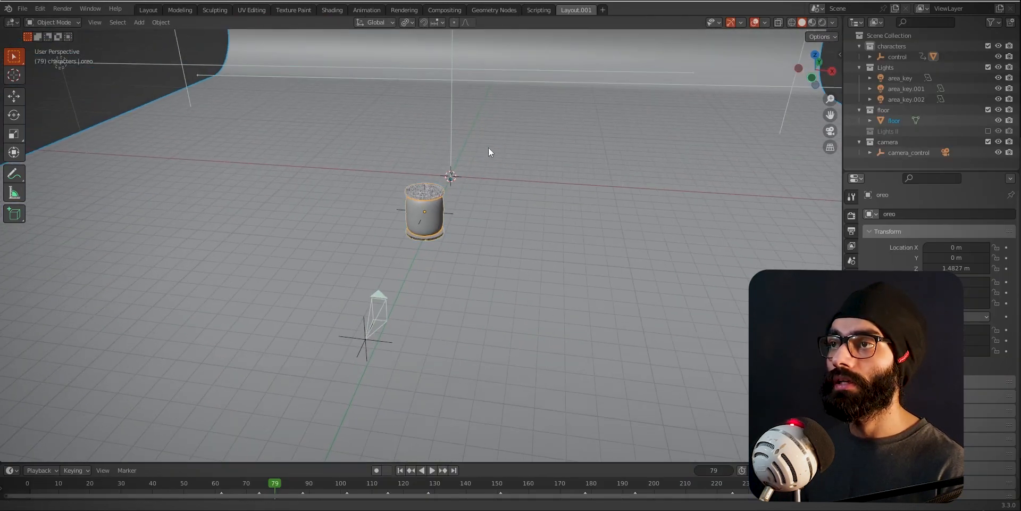
- Open the Geometry Nodes workspace and select the oreo in a perspective view of the scene
left_click(497, 10)
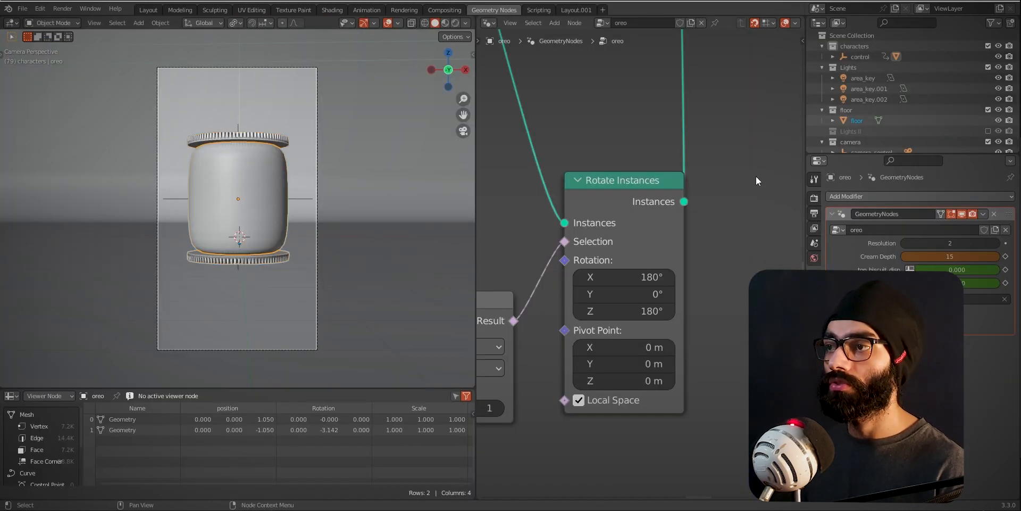
scroll(757, 181, "down", 5)
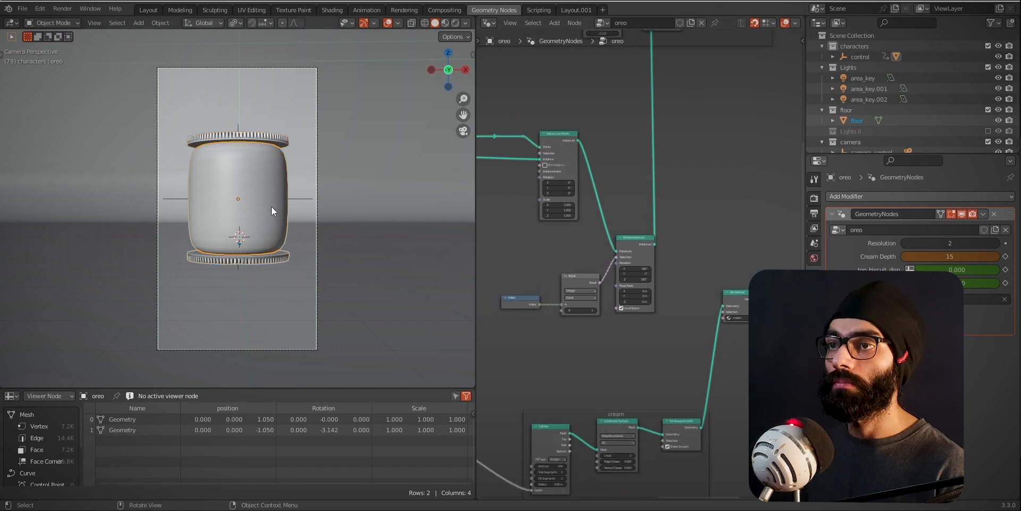
middle_click_drag(273, 203, 273, 227)
scroll(272, 228, "down", 3)
scroll(531, 247, "down", 1)
left_click(257, 224)
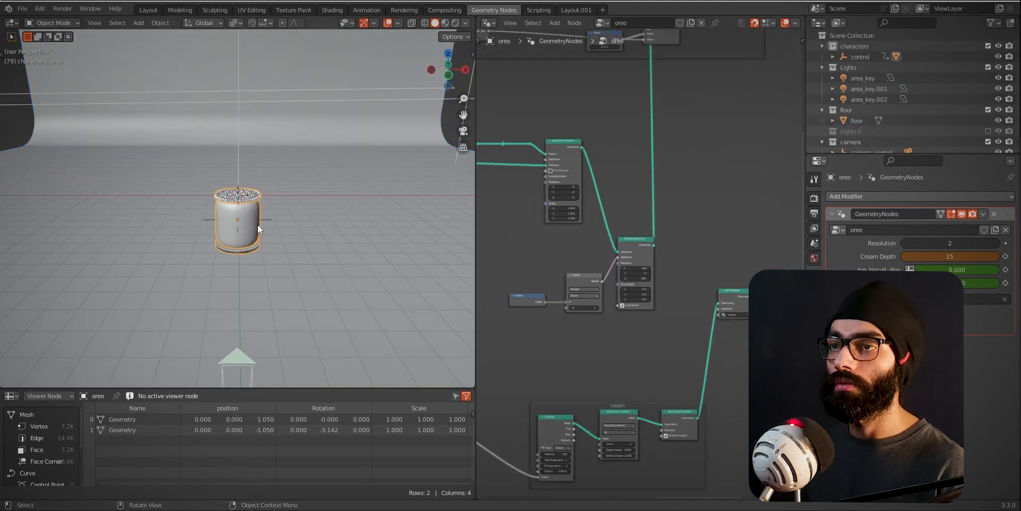
- Bring the oreo's node tree into view and widen the node editor by narrowing the properties area
scroll(606, 256, "down", 6)
middle_click_drag(545, 310, 741, 320)
middle_click_drag(609, 320, 699, 325)
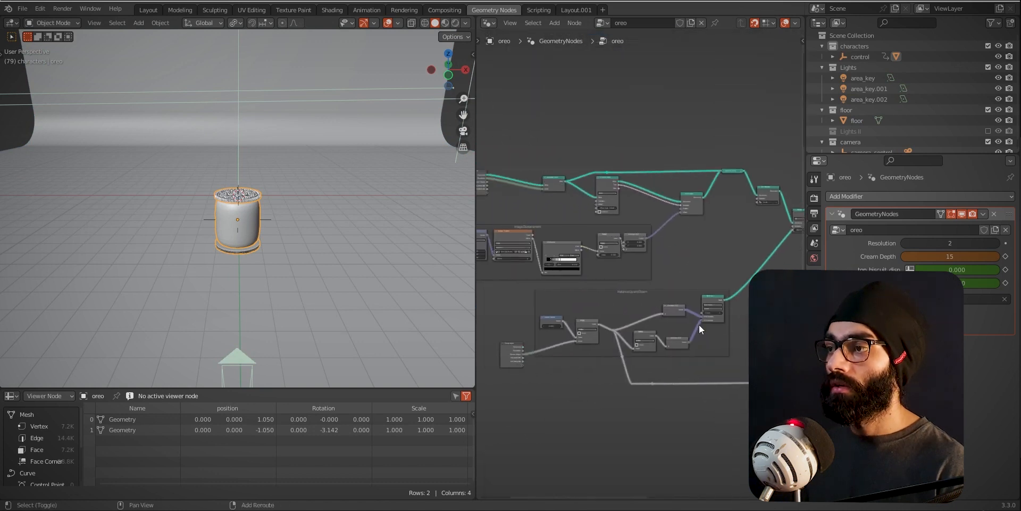
left_click(814, 383)
left_click_drag(805, 373, 869, 372)
left_click(879, 307)
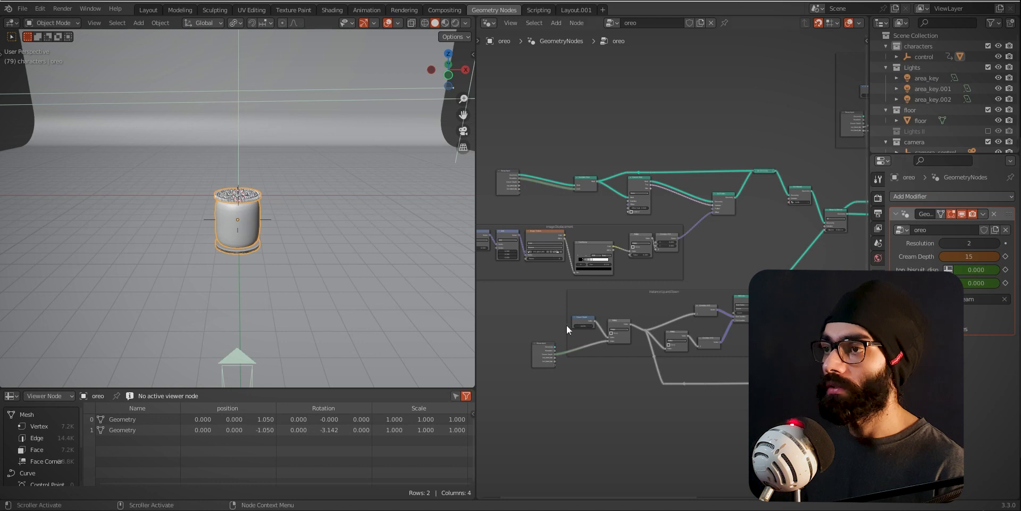
- Widen the node editor against the 3D viewport and preview the oreo in rendered shading before returning to solid shading
mouse_move(477, 306)
left_mouse_down()
mouse_move(166, 353)
mouse_move(253, 356)
left_mouse_up()
scroll(139, 200, "up", 5)
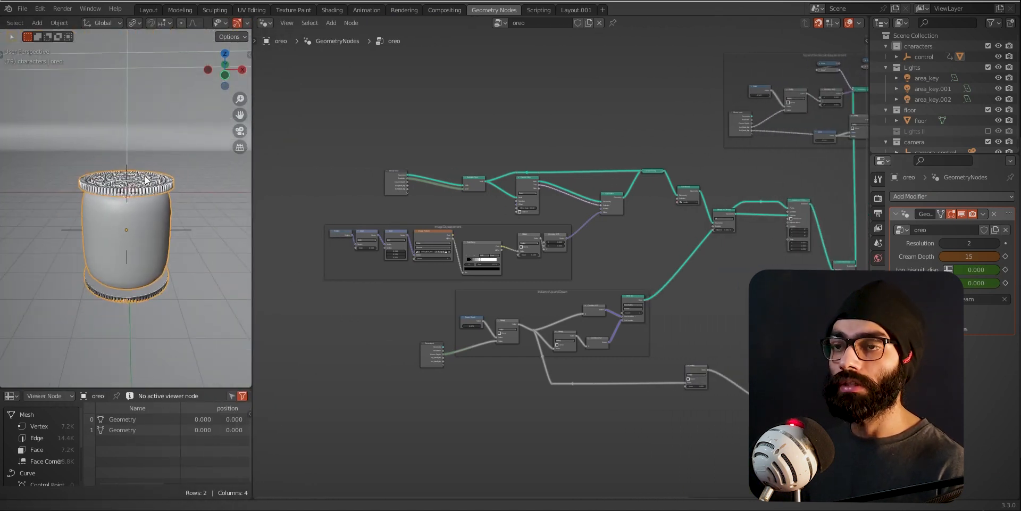
key("z")
left_click(175, 200)
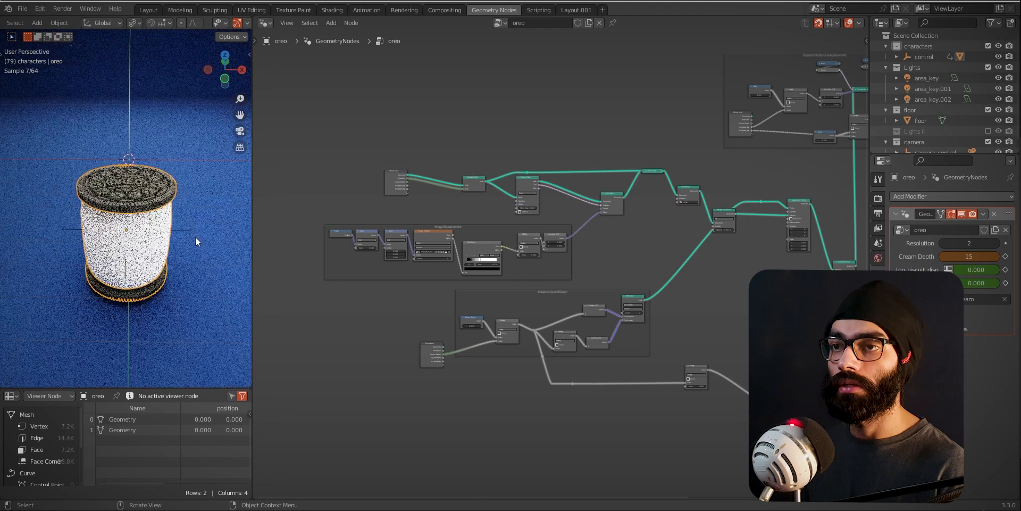
key("z")
left_click(229, 262)
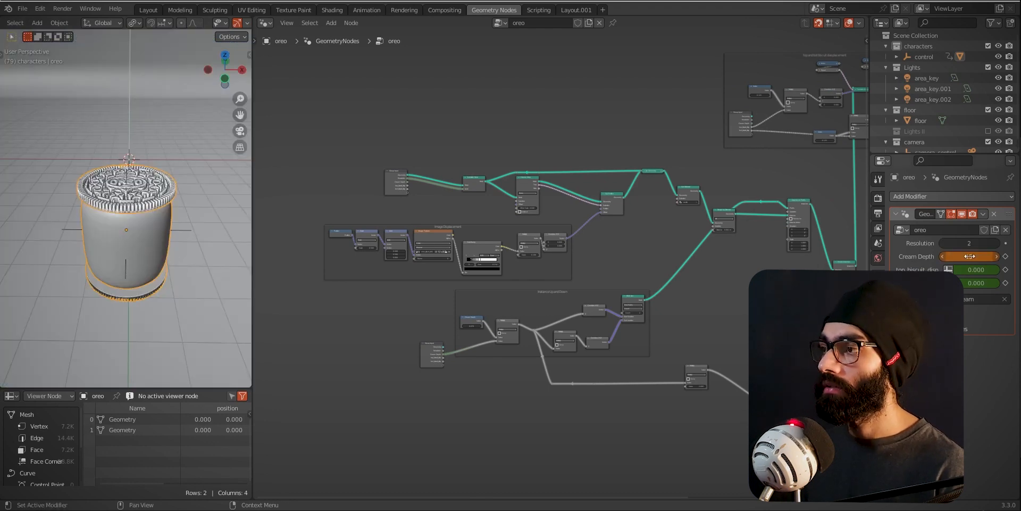
- Set the oreo's Cream Depth to 2 and inspect the embossed pattern on the top biscuit up close
type("2")
left_click(977, 292)
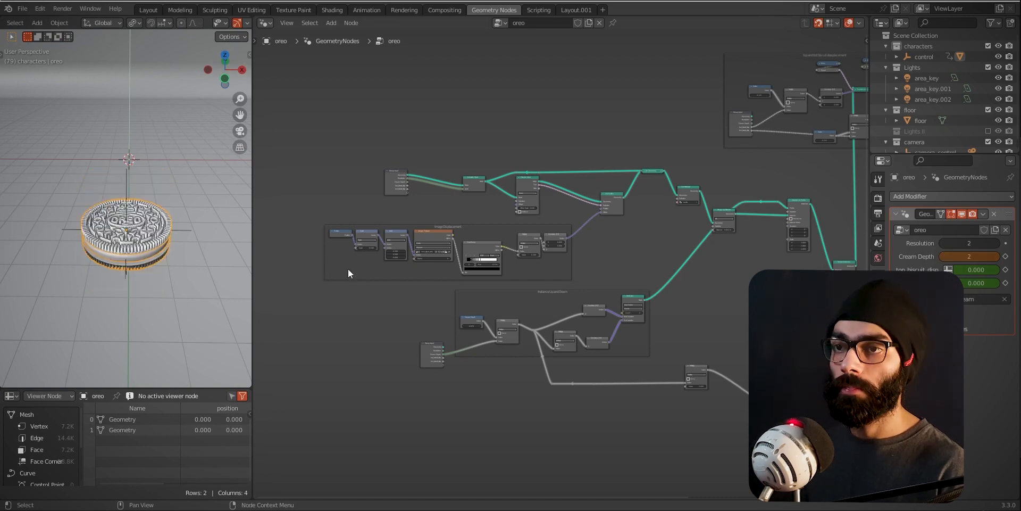
middle_click_drag(153, 246, 147, 314, "ctrl")
middle_click_drag(142, 263, 114, 209, "ctrl")
scroll(114, 267, "up", 6)
middle_click_drag(113, 267, 128, 244)
- Set the oreo's Resolution to 0 and view the displaced top biscuit from a low side angle
left_click_drag(964, 243, 945, 247)
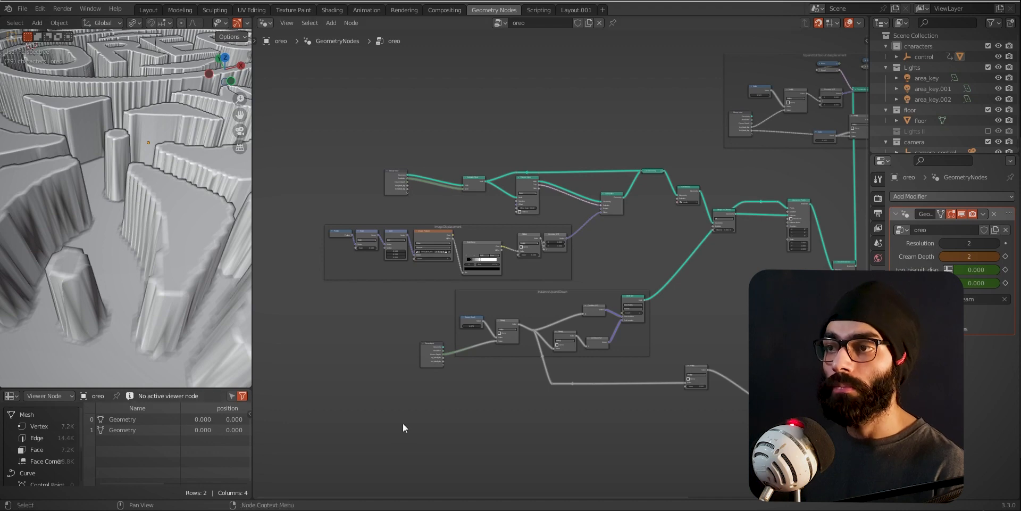
scroll(148, 289, "down", 10)
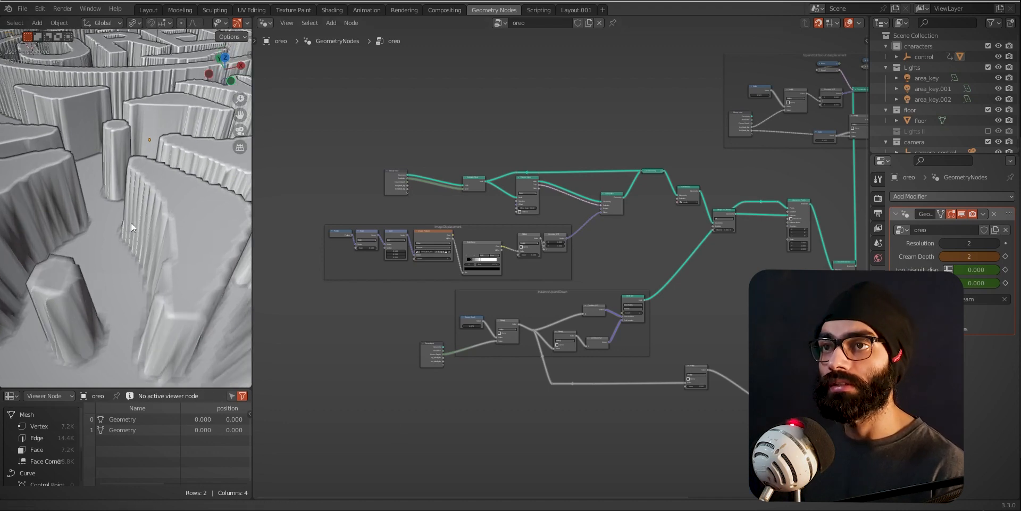
left_click(973, 245)
type("0")
key("Return")
middle_click_drag(192, 223, 123, 205)
scroll(123, 200, "up", 4)
scroll(123, 200, "down", 5)
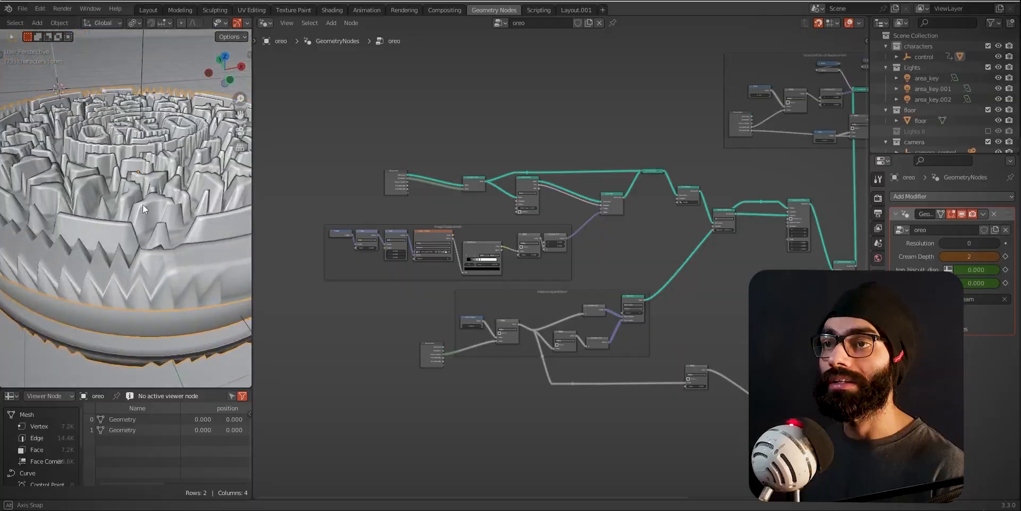
middle_click_drag(142, 204, 145, 189)
- Examine how the Image Displacement nodes feed the Offset of the Set Position node after Extrude Mesh
middle_click_drag(337, 372, 526, 377, "ctrl")
middle_click_drag(525, 377, 570, 331, "ctrl")
middle_click_drag(643, 355, 470, 419)
middle_click_drag(557, 414, 553, 457, "ctrl")
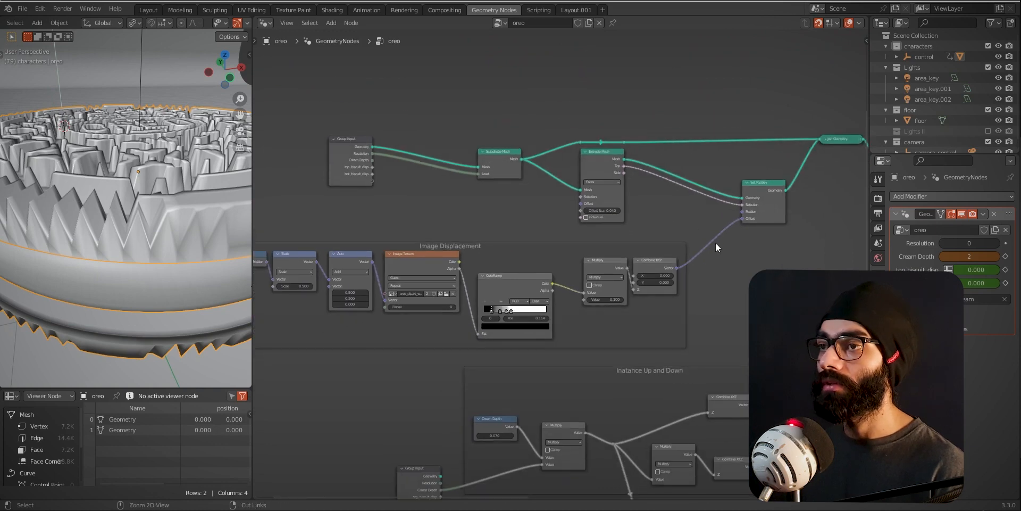
middle_click_drag(448, 213, 472, 142, "ctrl")
middle_click_drag(573, 203, 570, 228, "ctrl")
middle_click_drag(668, 233, 538, 246)
left_click(705, 209)
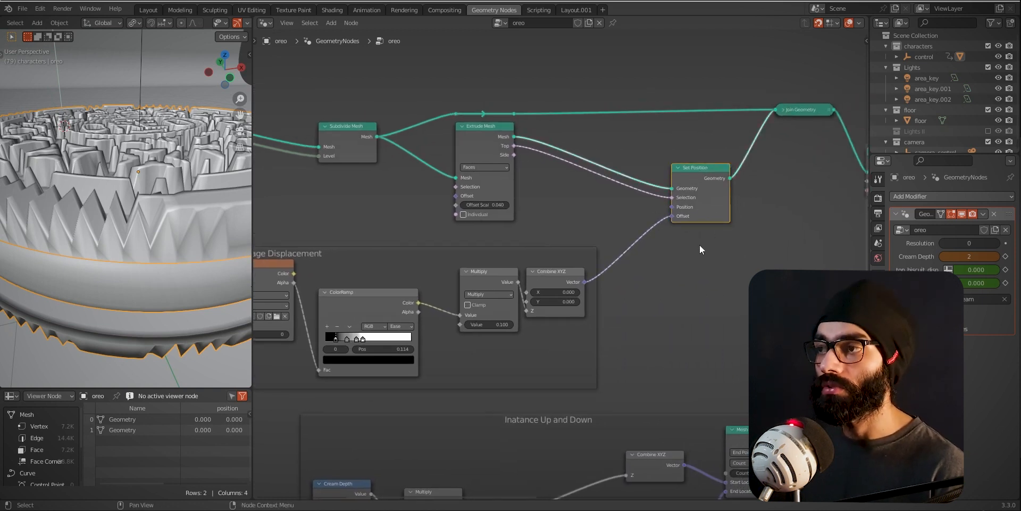
middle_click_drag(620, 308, 690, 298)
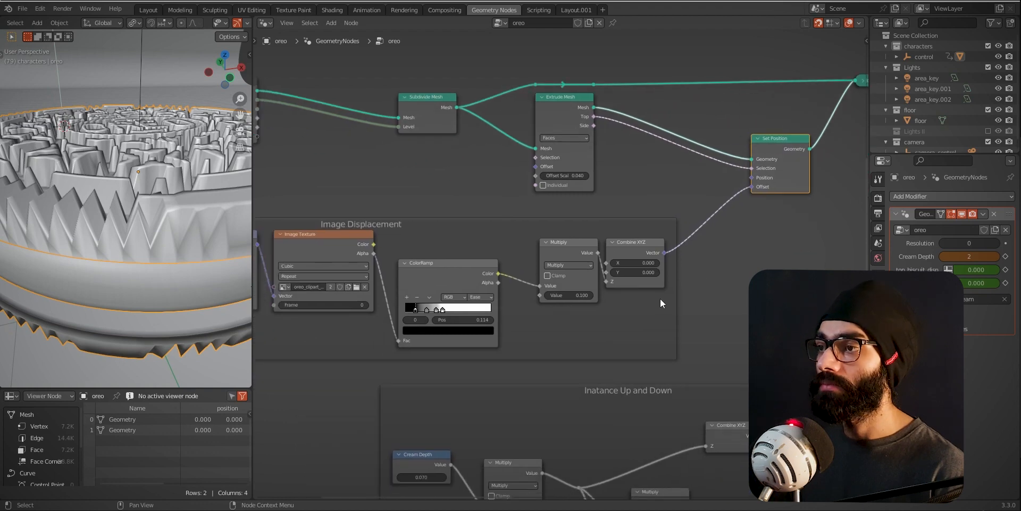
middle_click_drag(658, 253, 666, 273, "ctrl")
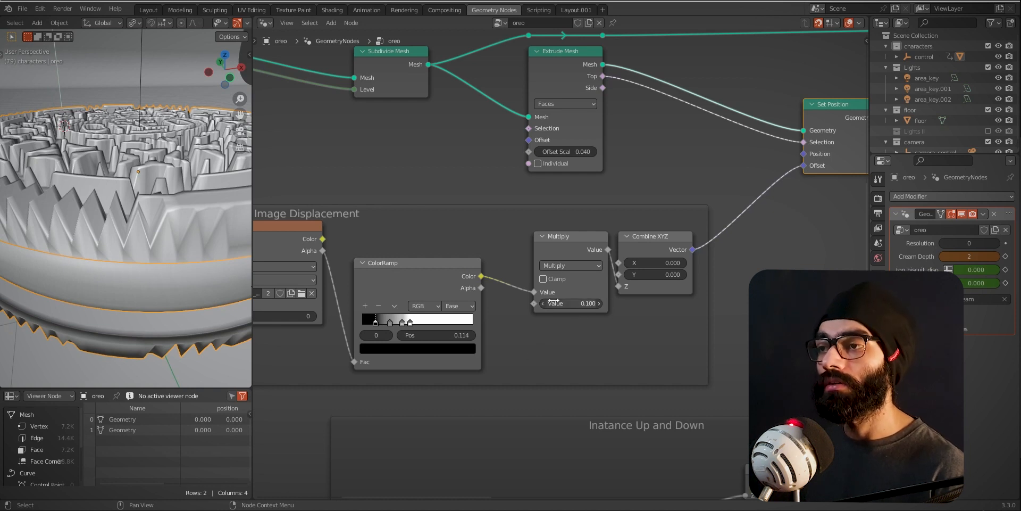
- Mute and unmute the ColorRamp node repeatedly to compare the biscuit's displacement with and without it
middle_click_drag(476, 358, 549, 361)
left_click(481, 282)
key("m")
key("m")
middle_click_drag(141, 176, 141, 219)
key("m")
key("m")
left_click(432, 176)
left_click(469, 267)
key("m")
key("m")
key("m")
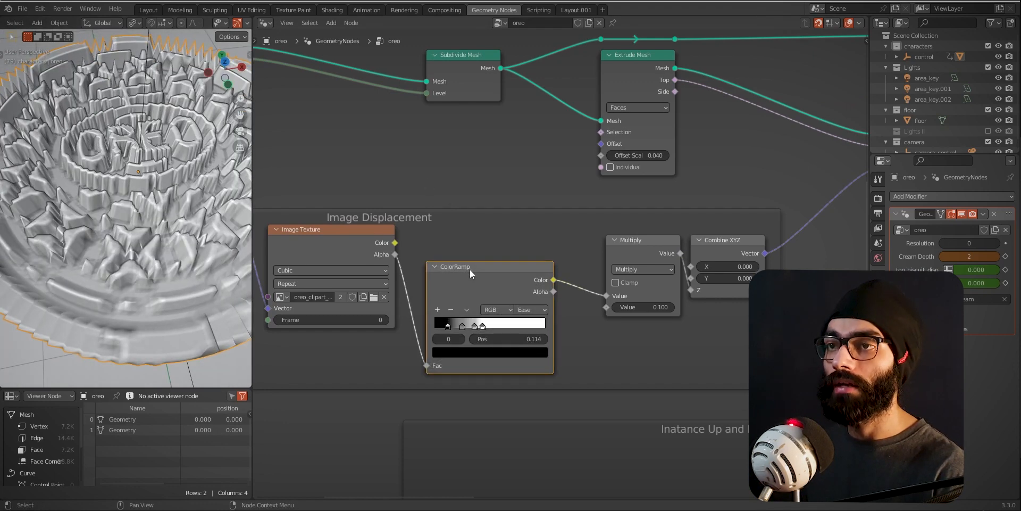
- Inspect the biscuit's relief from several angles and select the Image Texture node in the Image Displacement frame
middle_click_drag(426, 316, 522, 318)
middle_click_drag(135, 269, 167, 236)
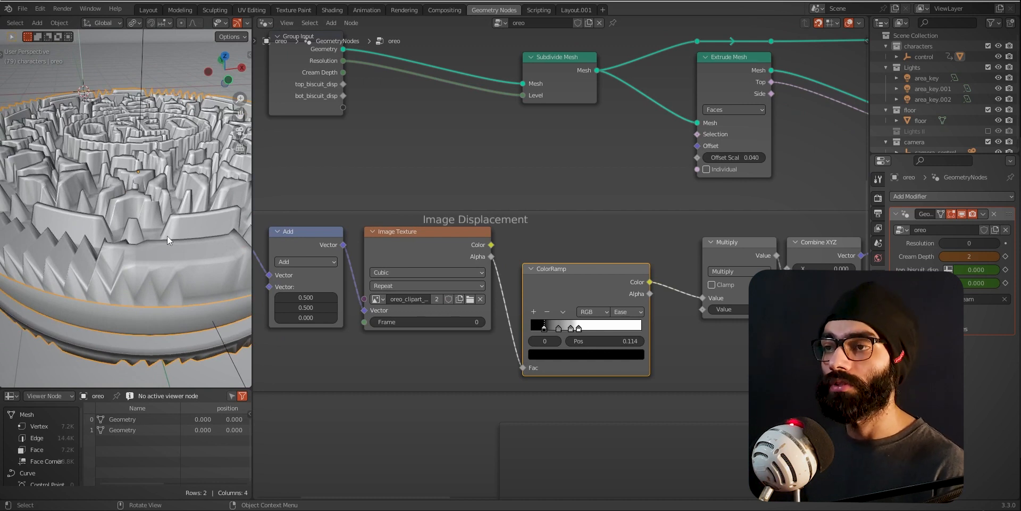
middle_click_drag(452, 351, 455, 353)
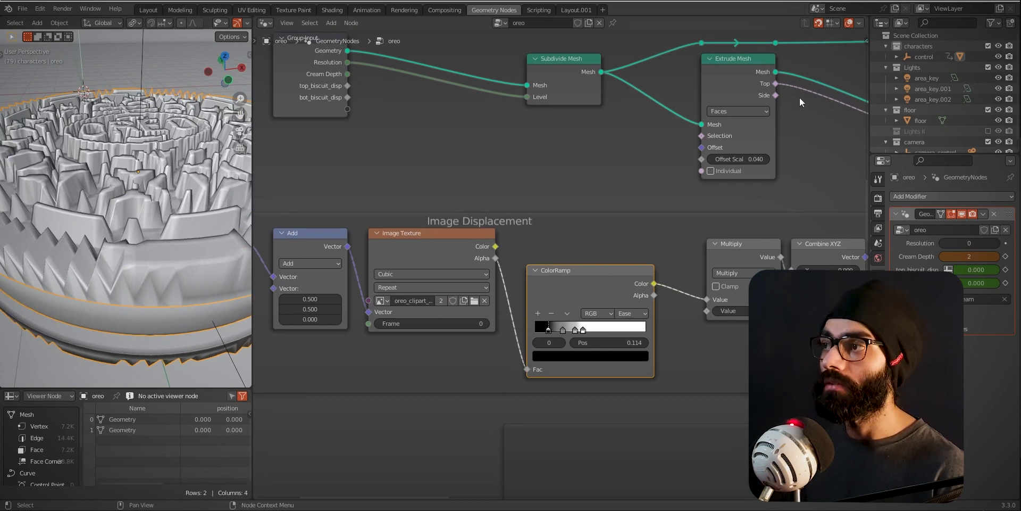
middle_click_drag(153, 217, 152, 242)
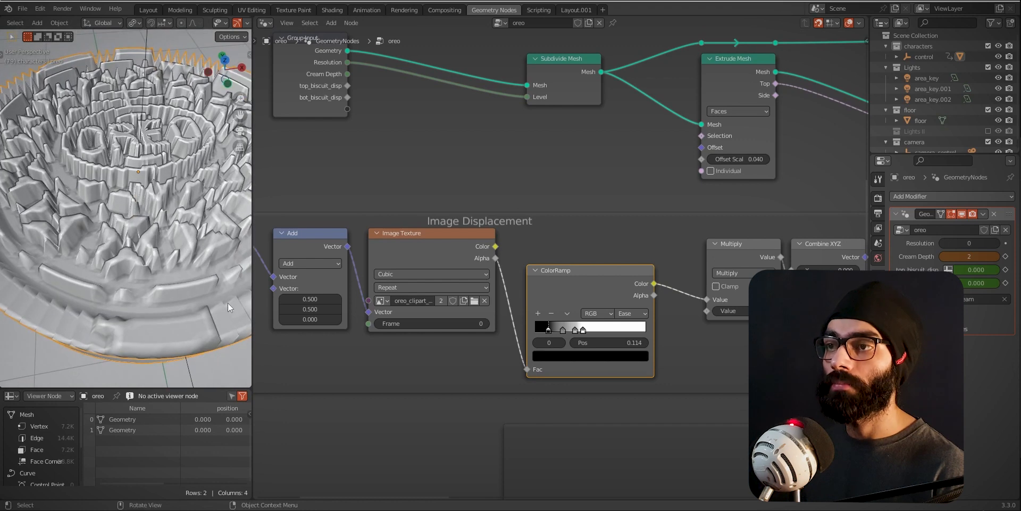
middle_click_drag(429, 240, 462, 246)
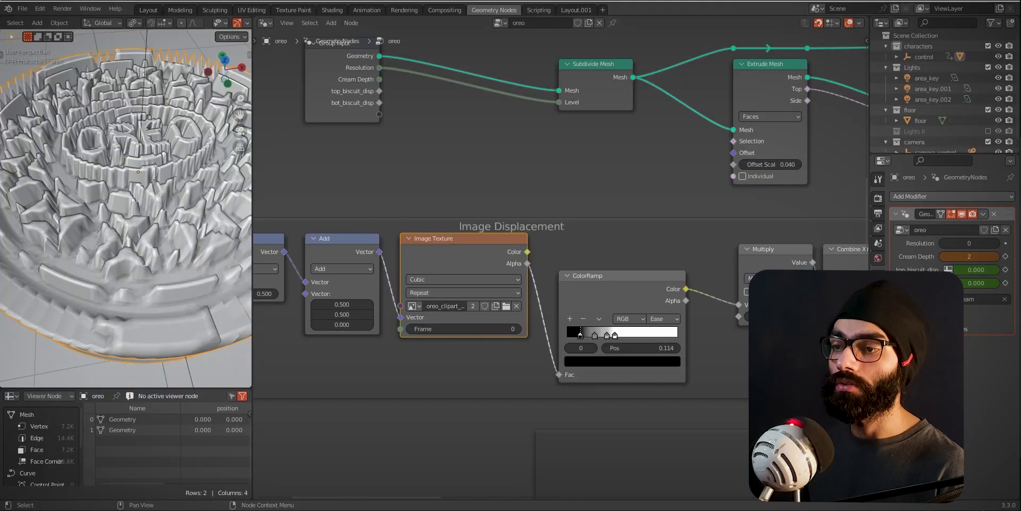
- Switch to Photoshop and view the white OREO artwork on transparency in oreo_clipart_black2.psd
key("super+e")
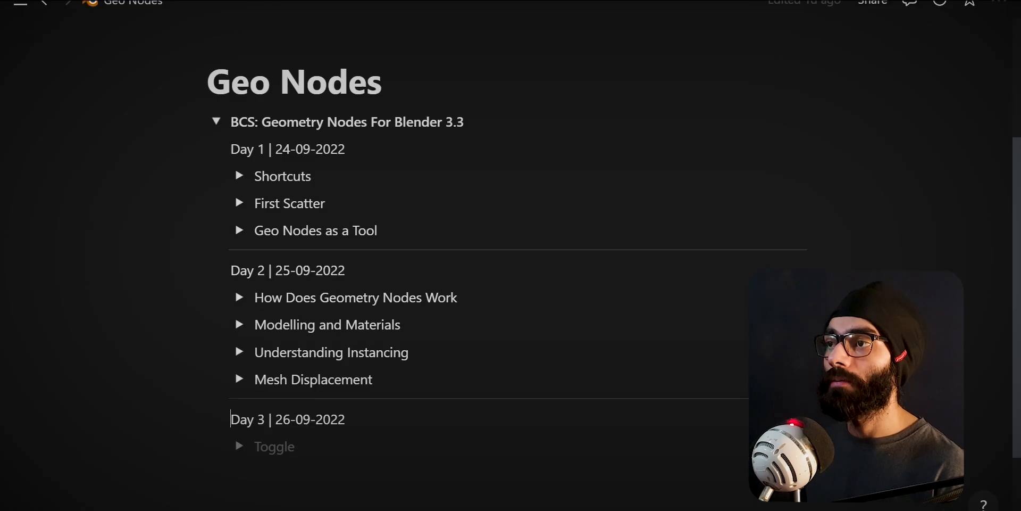
key("alt+Tab")
key("alt+Tab")
key("Tab")
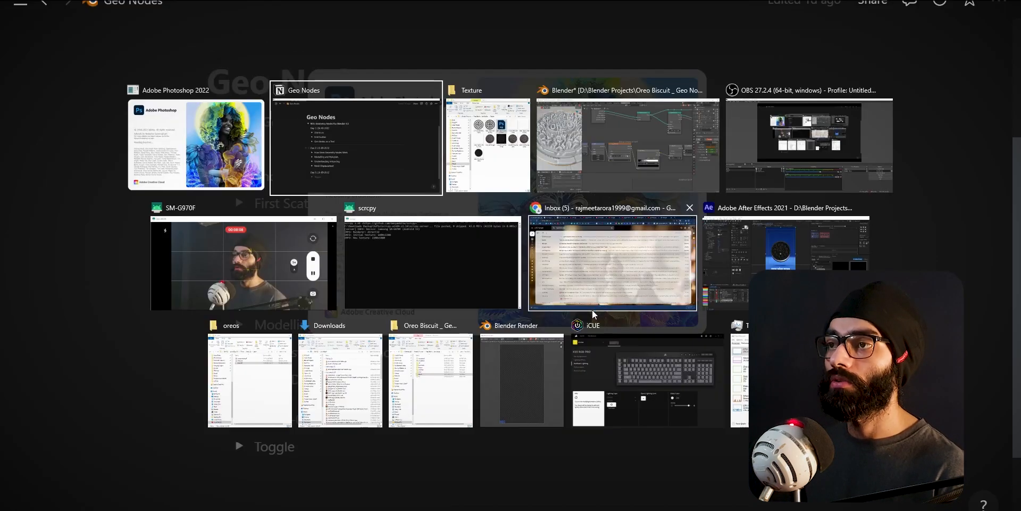
key("alt+Tab")
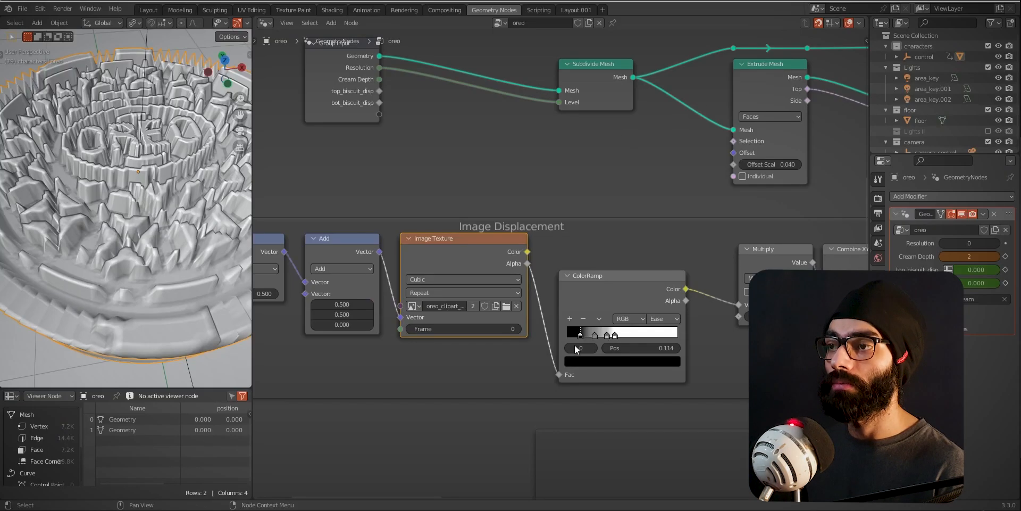
key("alt+Tab")
key("Tab")
key("Tab")
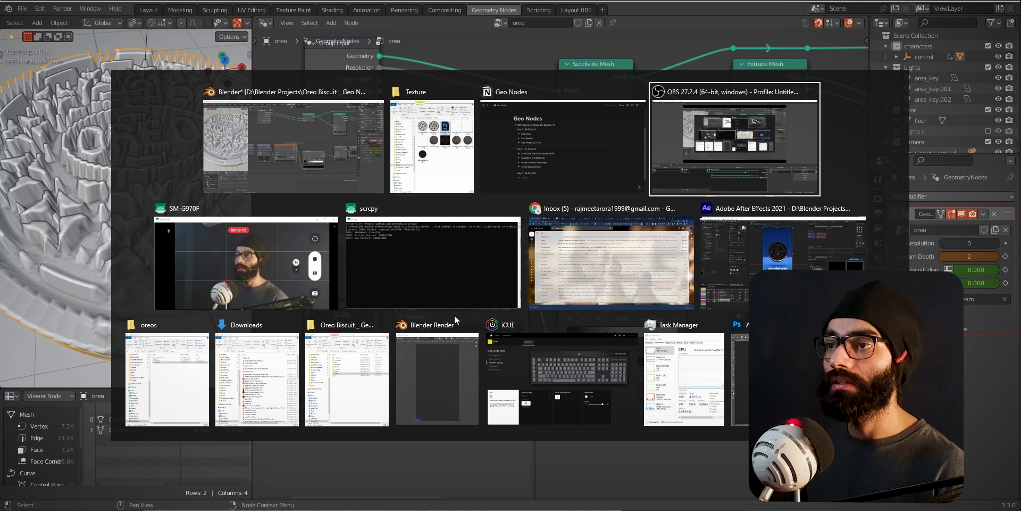
left_click(798, 379)
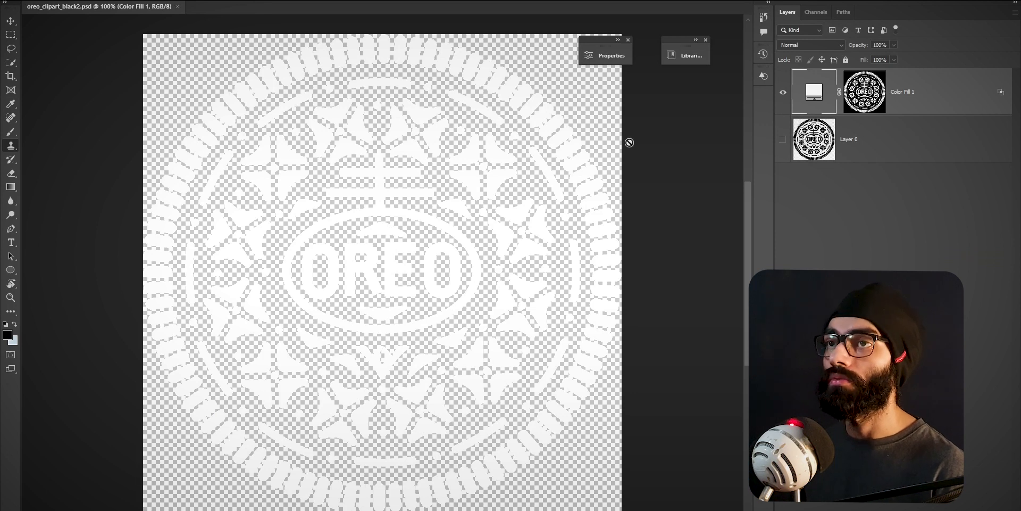
- Look through the Texture folder in File Explorer, select oreo_texture_png3.png, and return to Blender
key("alt+Tab")
left_click(548, 154)
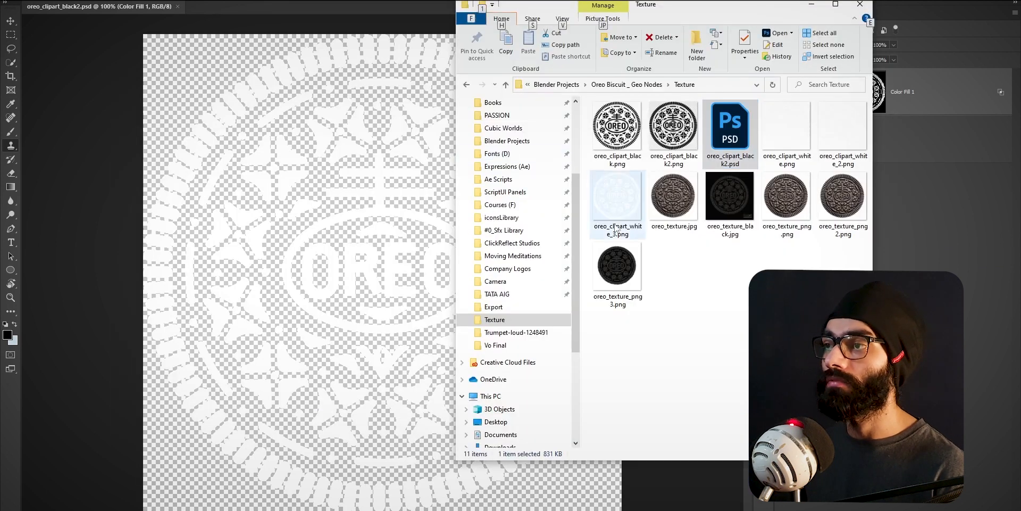
left_click(633, 277)
key("alt+Tab")
key("alt+Tab")
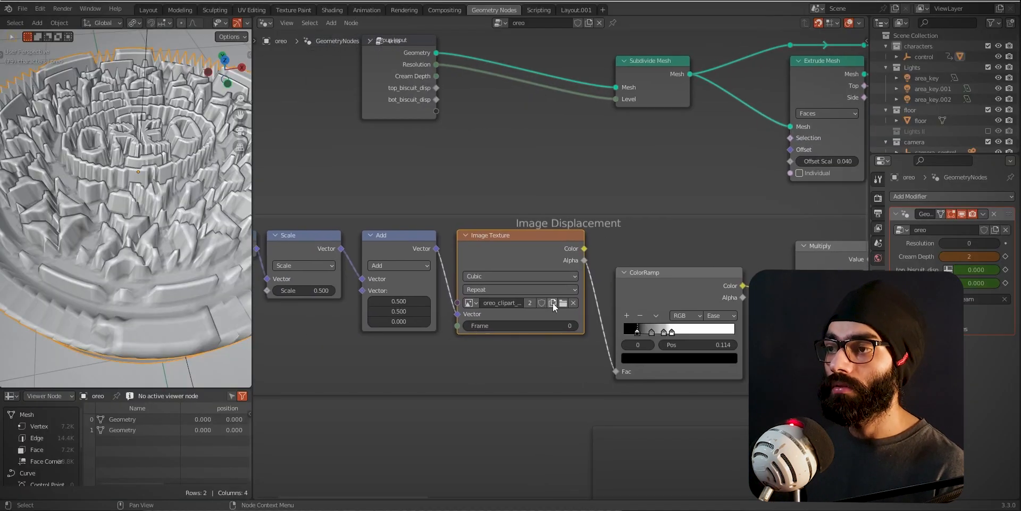
- Load oreo_texture_png3.png into the Image Texture node and view its effect on the biscuit
left_click(562, 302)
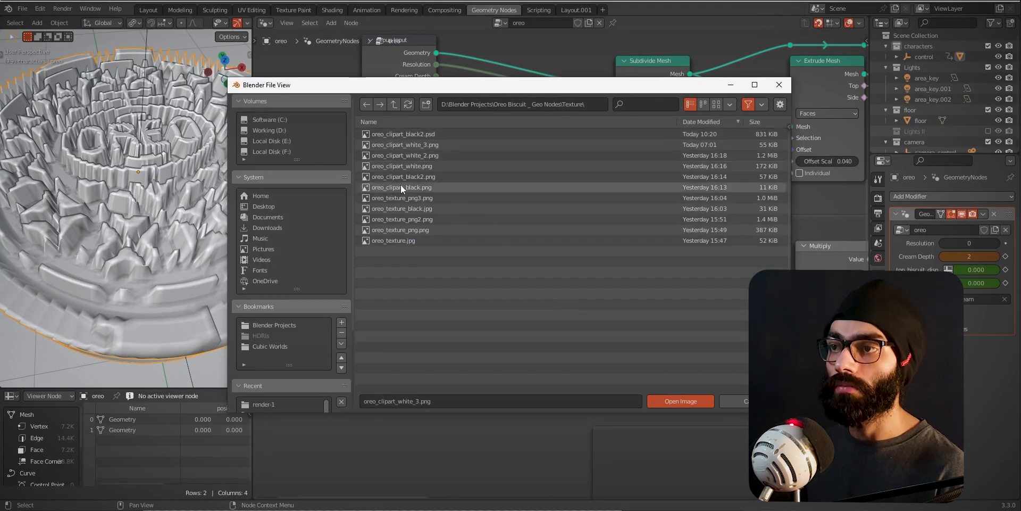
left_click(401, 198)
left_click(672, 400)
middle_click_drag(171, 192, 190, 201)
- Compare the OREO artwork in Photoshop with the images in the Texture folder, then return to Blender
key("alt+Tab")
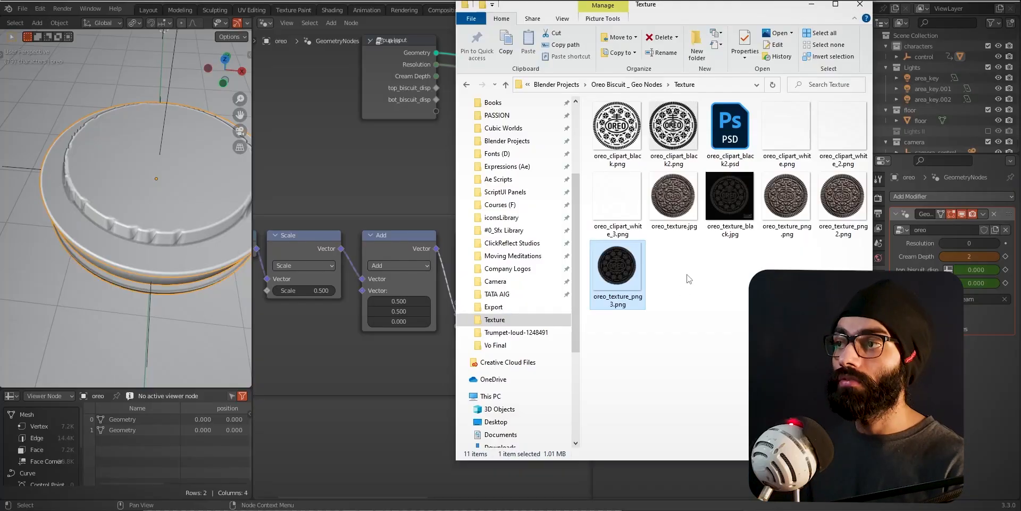
key("alt+Tab")
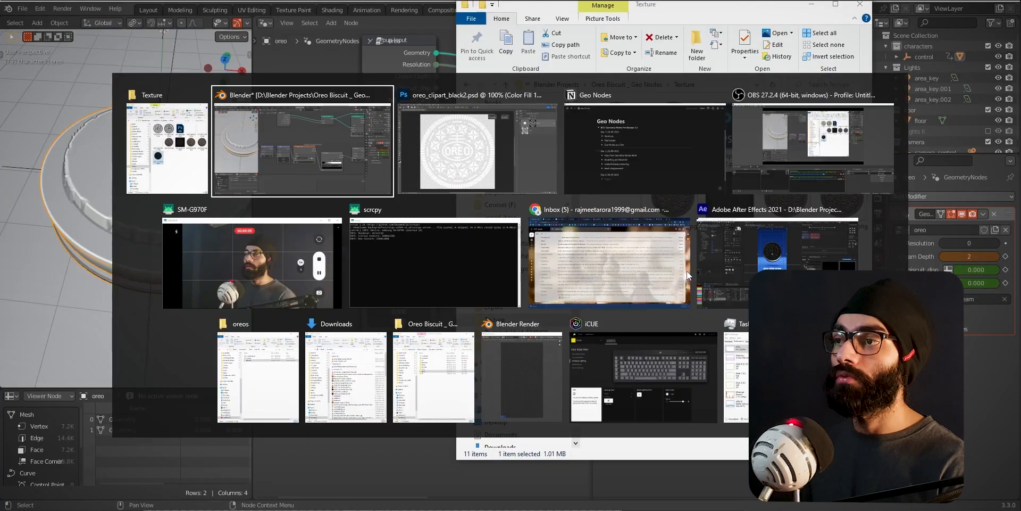
left_click(553, 131)
left_click(821, 90)
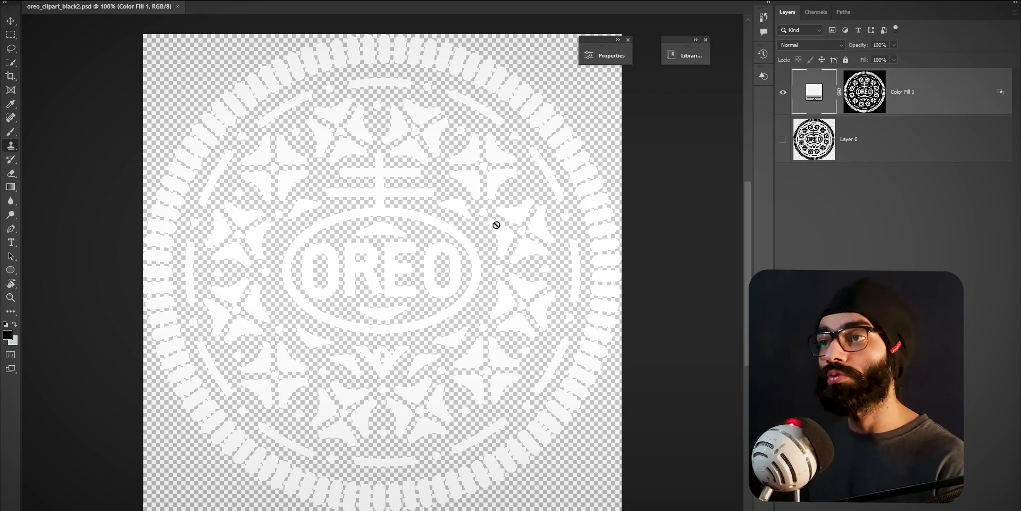
key("alt+Tab")
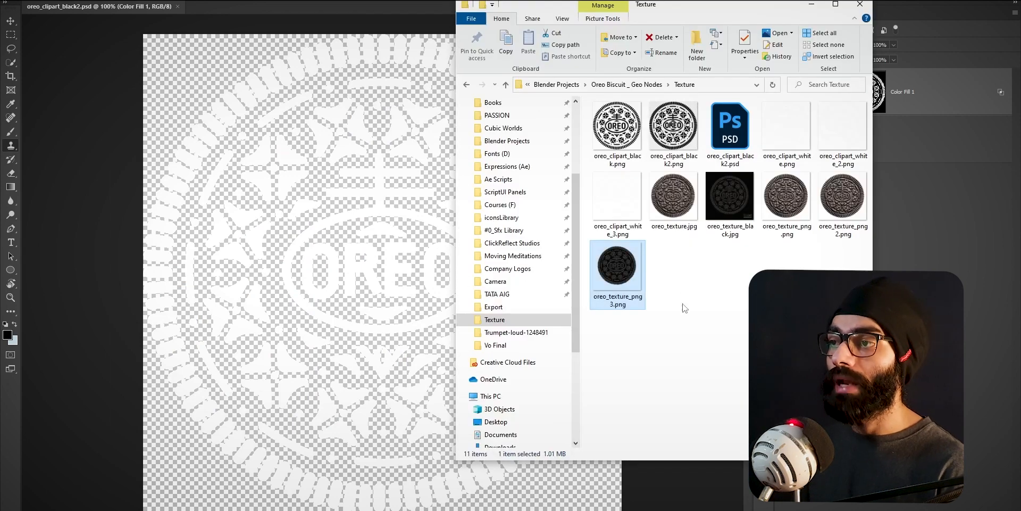
key("alt+Tab")
key("alt+Tab")
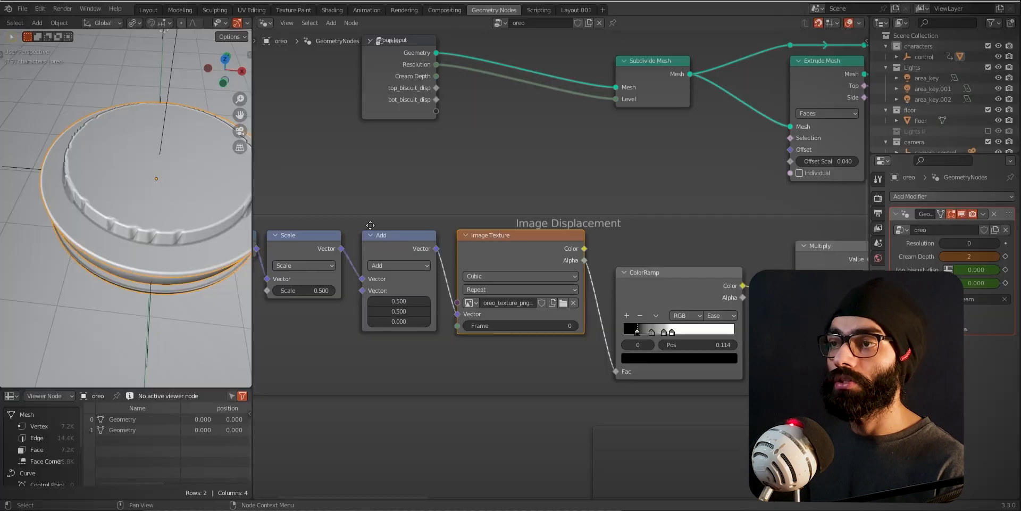
- Load oreo_clipart_white_3.png into the Image Texture node and view the embossed biscuit from above
left_click(564, 302)
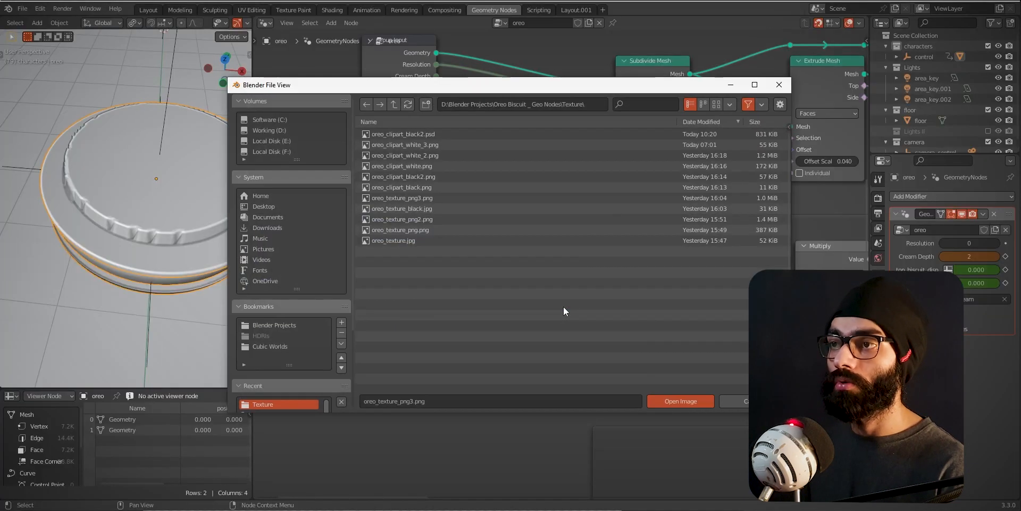
double_click(414, 145)
middle_click_drag(109, 232, 113, 287)
scroll(112, 287, "up", 4)
scroll(122, 282, "down", 2)
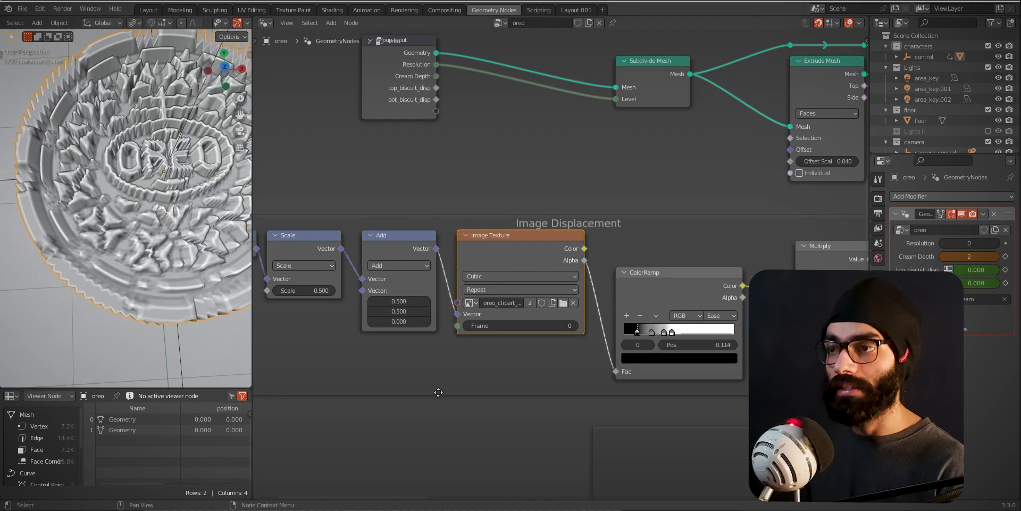
- Examine the Position, Scale and Add nodes that supply the Image Texture node's Vector input
middle_click_drag(432, 386, 518, 380, "shift")
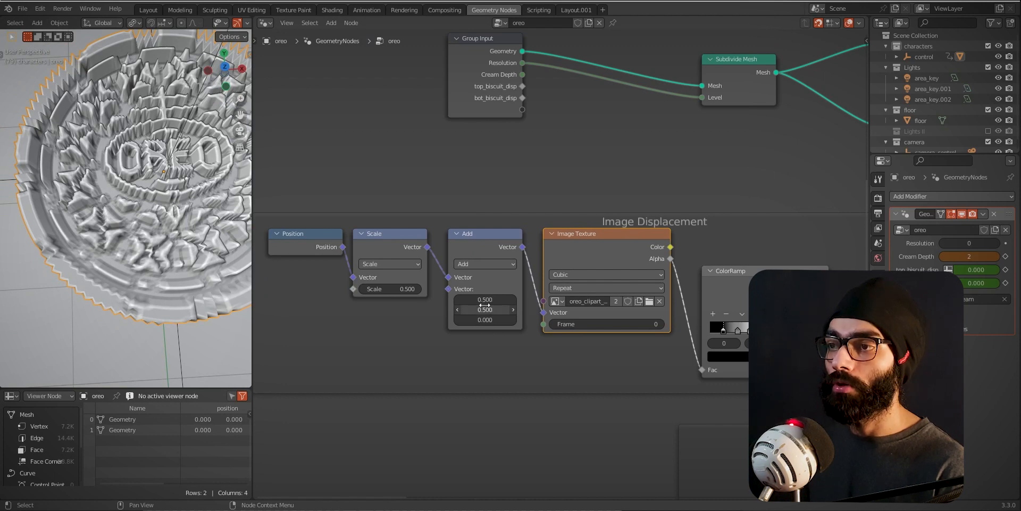
middle_click_drag(158, 200, 163, 198)
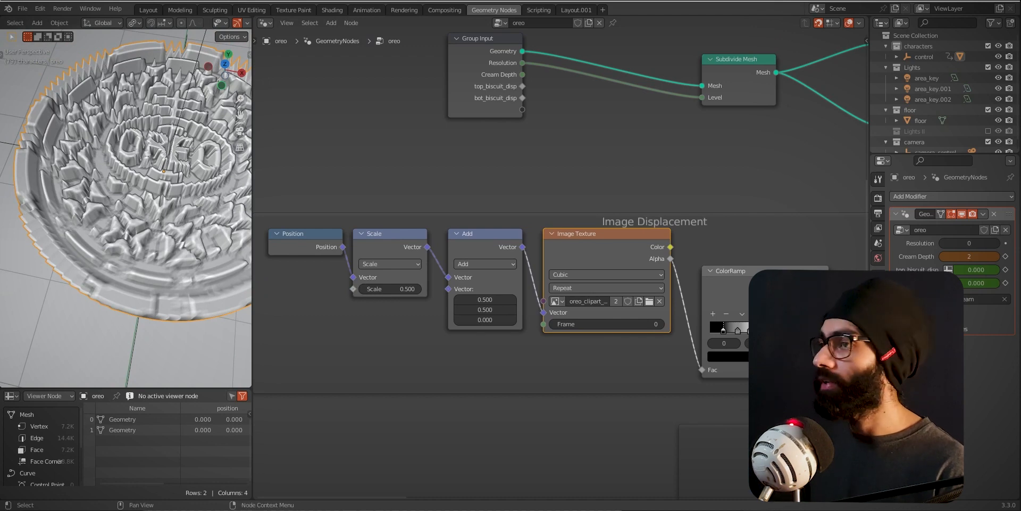
key("alt+Tab")
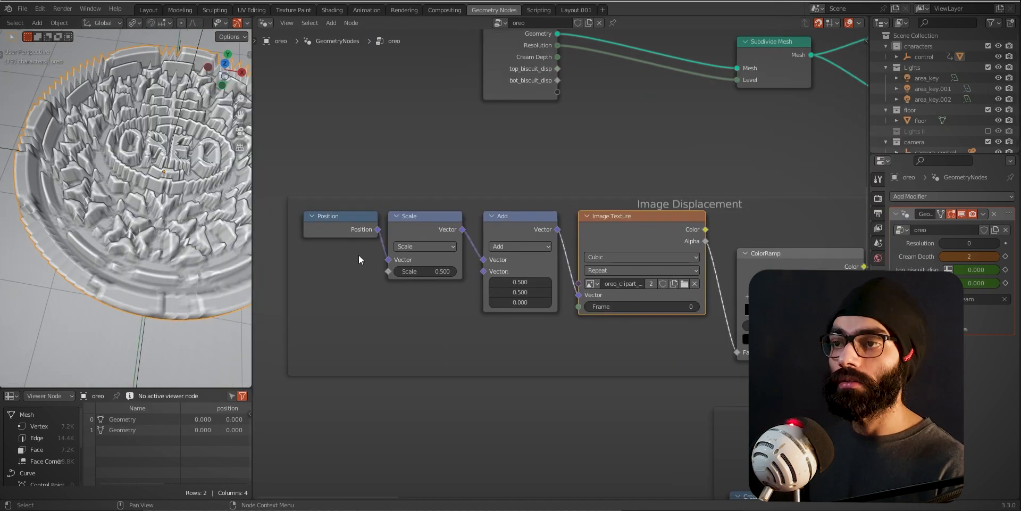
scroll(359, 255, "up", 5)
middle_click_drag(307, 273, 410, 286)
scroll(448, 315, "down", 4)
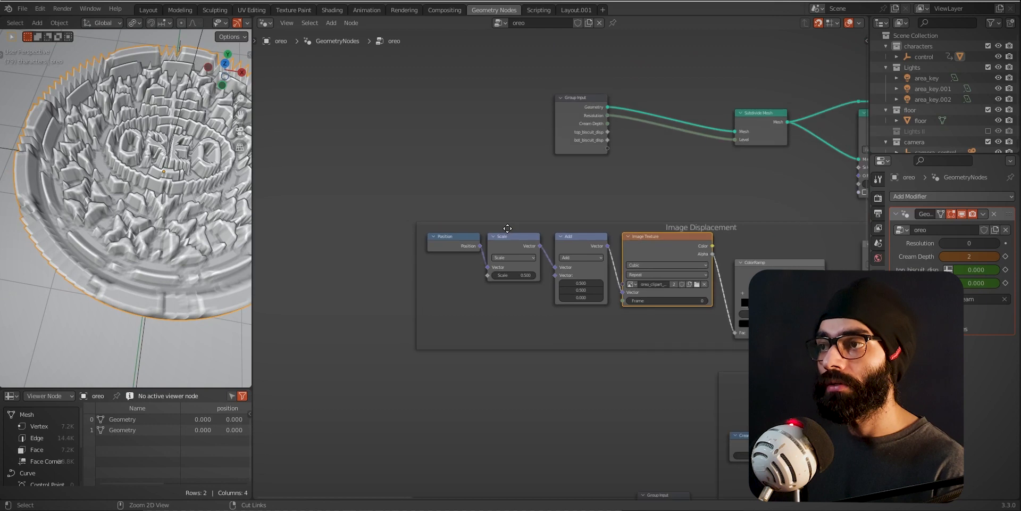
- View the biscuit from the side, follow the displacement node chain, and select the Subdivide Mesh node
middle_click_drag(122, 276, 111, 196)
middle_click_drag(657, 301, 744, 375, "ctrl")
middle_click_drag(747, 373, 450, 405)
middle_click_drag(589, 344, 575, 421, "ctrl")
middle_click_drag(498, 276, 604, 312)
middle_click_drag(367, 260, 515, 382)
left_click(478, 229)
middle_click_drag(515, 381, 561, 250)
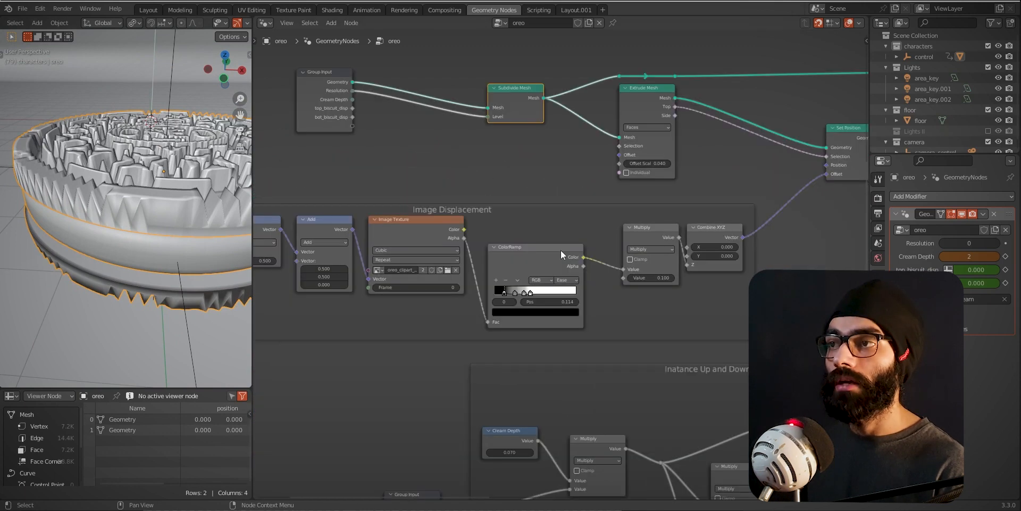
- Follow the node chain from the Image Displacement frame through Merge by Distance to Instance on Points, checking the biscuit from above
middle_click_drag(620, 358, 596, 241)
middle_click_drag(645, 290, 674, 266, "ctrl")
middle_click_drag(674, 266, 603, 281)
middle_click_drag(139, 190, 119, 209)
middle_click_drag(536, 349, 596, 319, "ctrl")
middle_click_drag(695, 285, 534, 312)
scroll(584, 306, "up", 7)
middle_click_drag(593, 339, 357, 356)
scroll(638, 191, "down", 1)
left_click(656, 174)
scroll(540, 299, "up", 1)
scroll(524, 303, "down", 9)
middle_click_drag(509, 309, 681, 197)
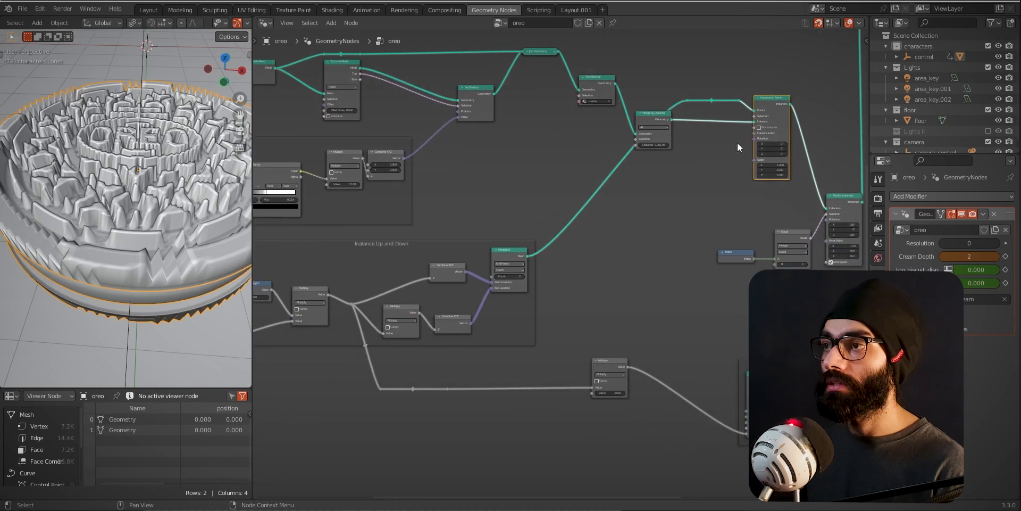
- Preview only the Mesh Line output of the Instance Up and Down frame in the viewport
middle_click_drag(536, 341, 551, 317, "ctrl")
middle_click_drag(750, 144, 595, 236)
middle_click_drag(618, 218, 657, 162, "ctrl")
middle_click_drag(565, 305, 853, 223)
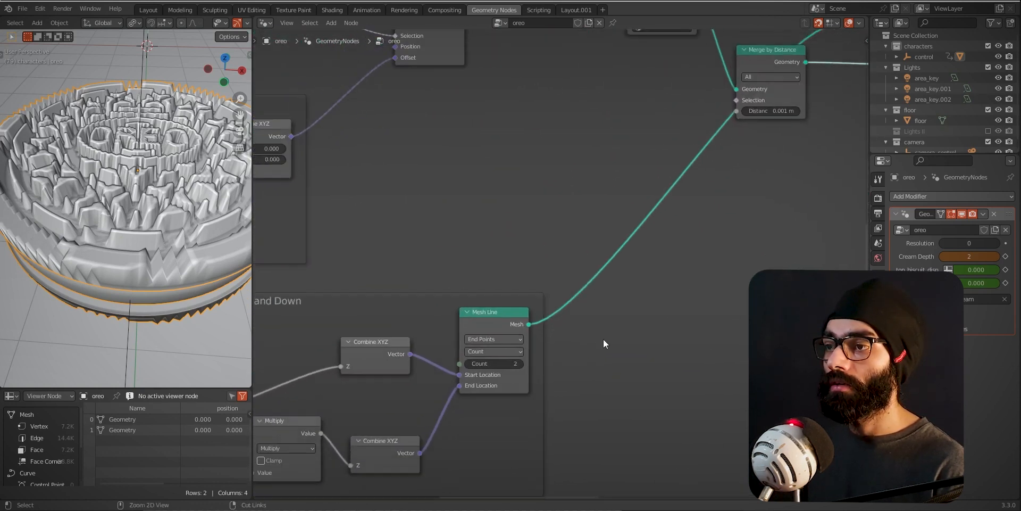
middle_click_drag(489, 415, 624, 381)
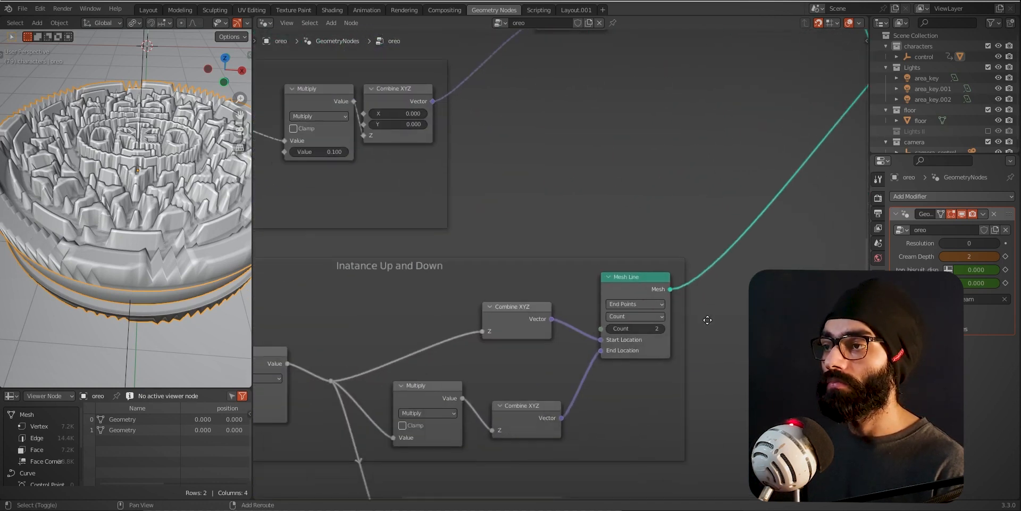
left_click(628, 286, "ctrl+shift")
middle_click_drag(187, 226, 139, 225)
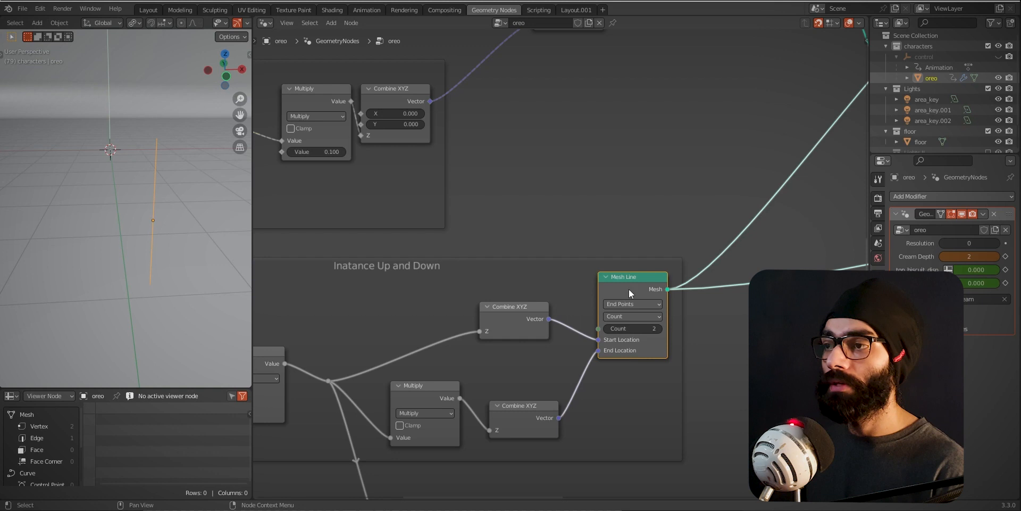
- Reveal the hidden sockets of the Multiply node feeding the lower Combine XYZ in the Instance Up and Down frame
middle_click_drag(647, 336, 704, 268)
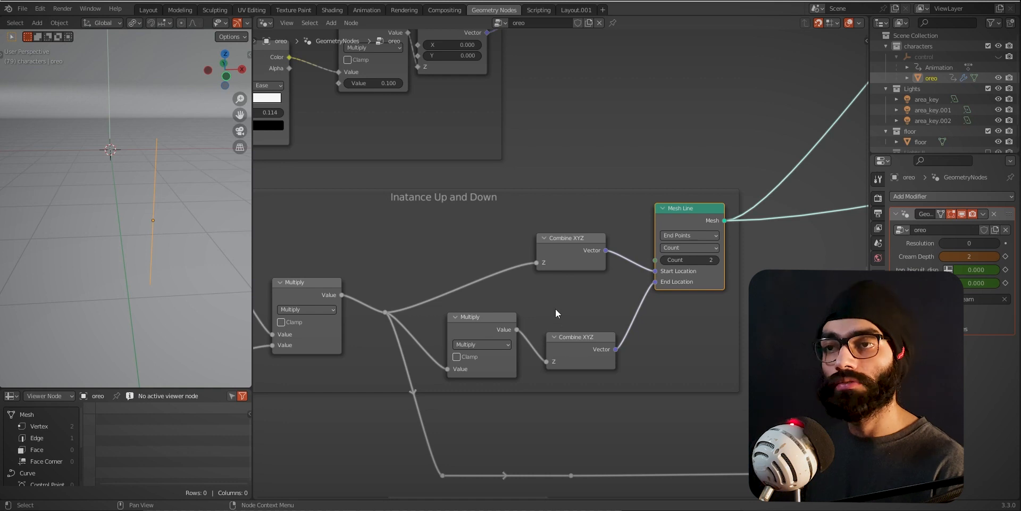
middle_click_drag(549, 318, 633, 299)
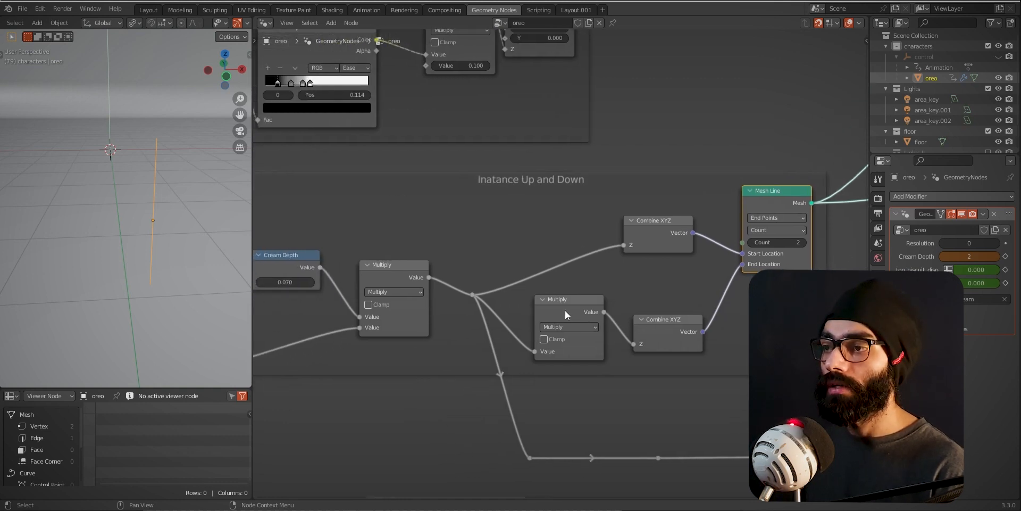
middle_click_drag(551, 301, 587, 299)
left_click(597, 312)
key("ctrl+h")
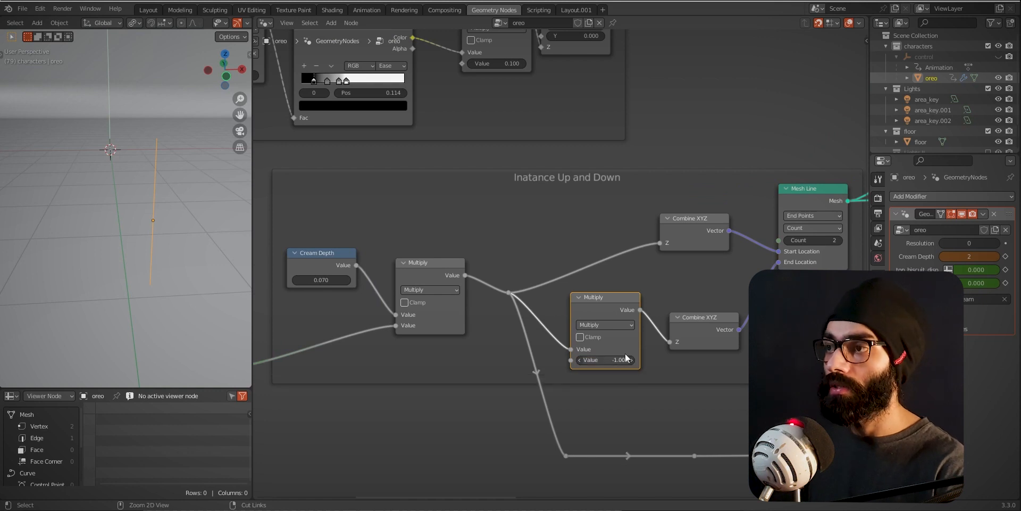
- Reveal the hidden sockets of both Combine XYZ nodes feeding Mesh Line, and select the Multiply node beside Cream Depth
left_click(699, 236)
key("ctrl+h")
left_click(694, 331)
key("ctrl+h")
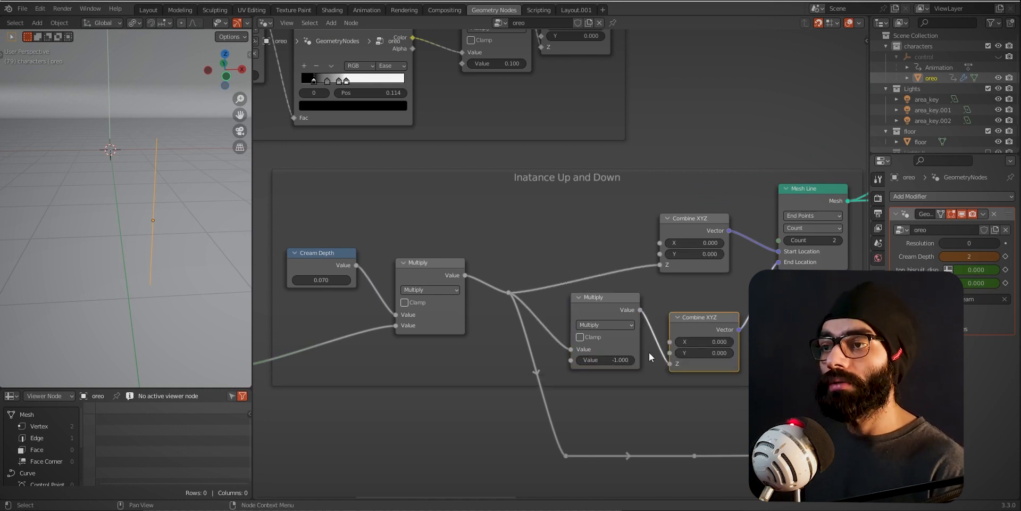
middle_click_drag(465, 364, 487, 356)
left_click(459, 267)
middle_click_drag(695, 245, 658, 241)
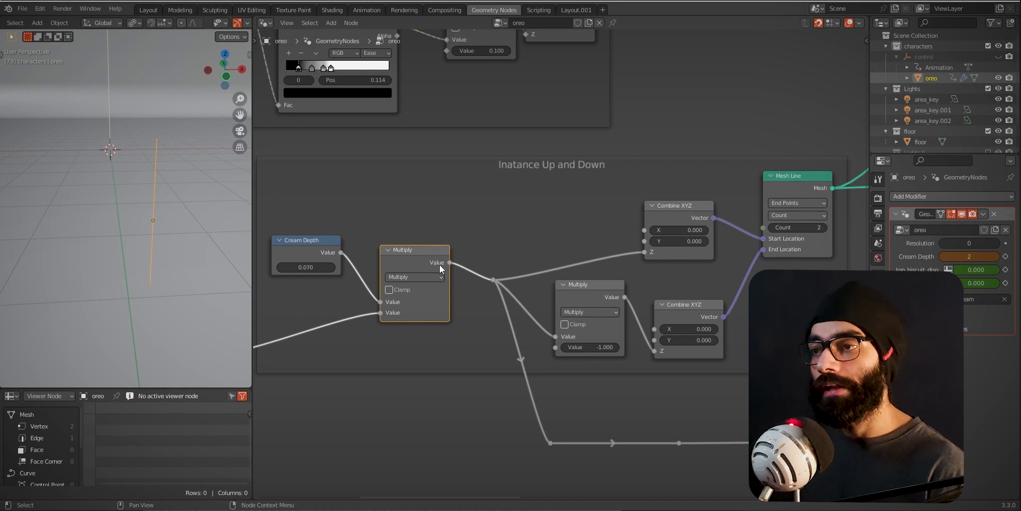
- Select the Cream Depth node, add a new Value node above it as a demonstration, and delete the added node
left_click(309, 243)
middle_click_drag(309, 243, 359, 248)
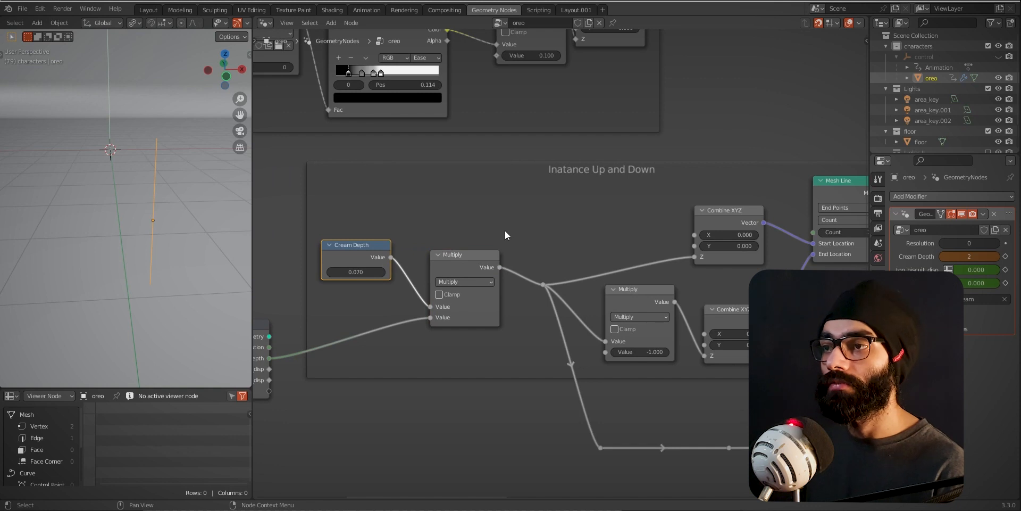
key("shift+a")
left_click(496, 132)
type("value")
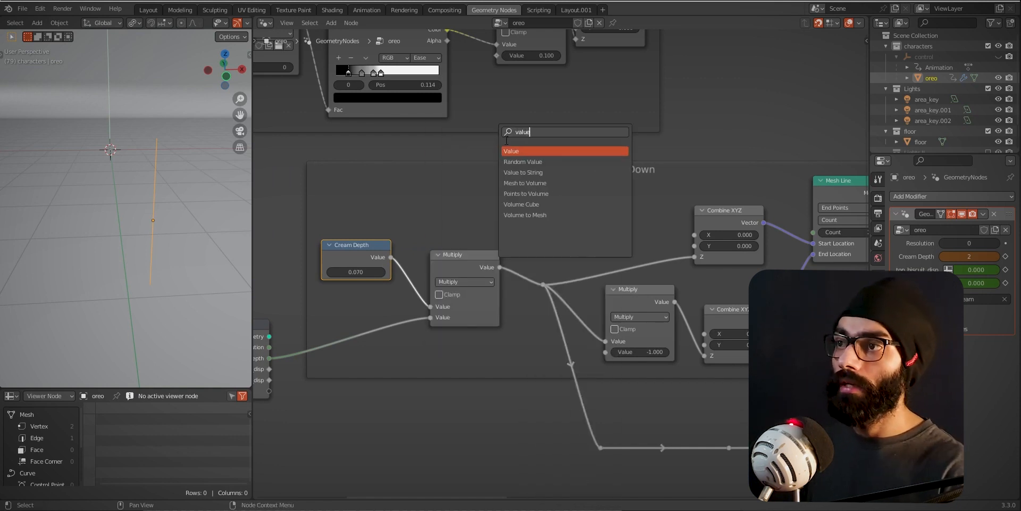
key("Return")
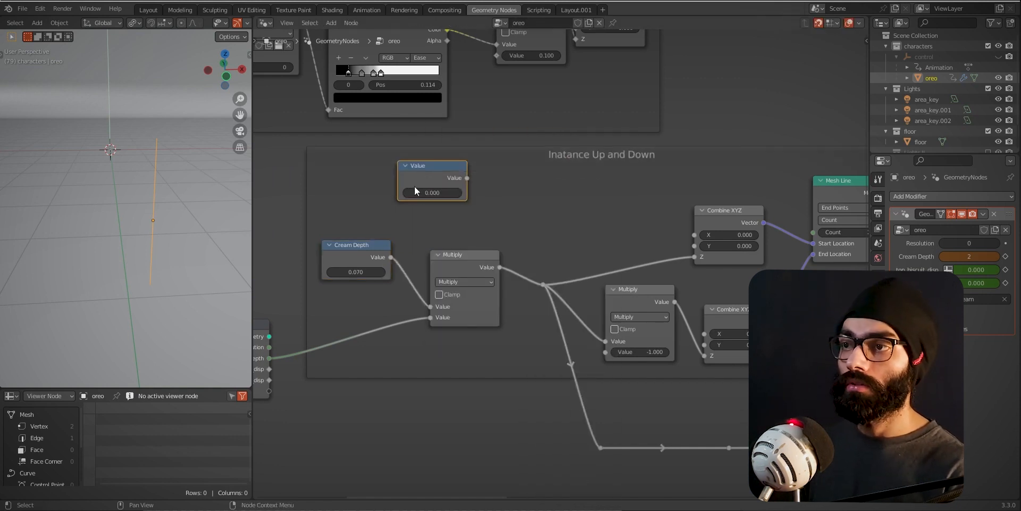
key("x")
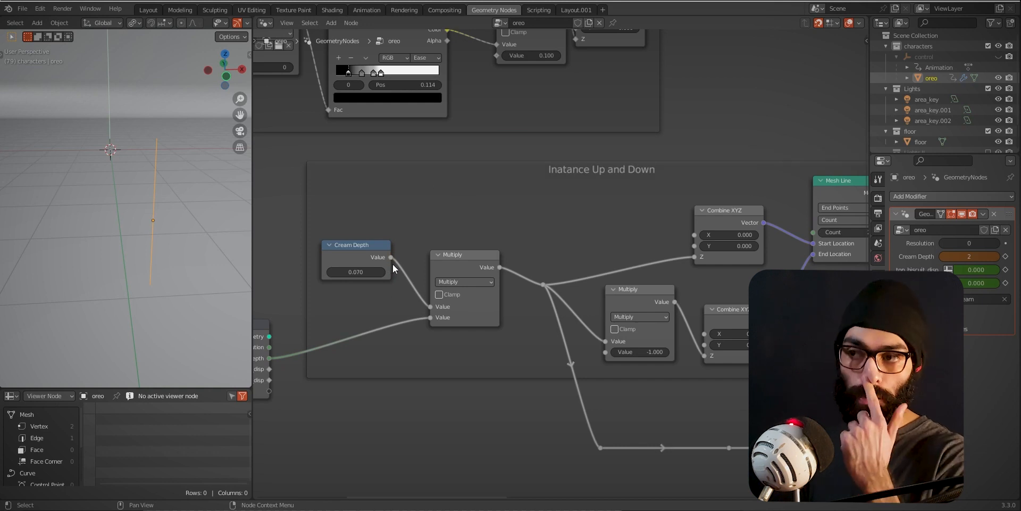
- Try Cream Depth values of 0.370 and 0.090 to change the mesh line's length, and undo the change
middle_click_drag(445, 318, 530, 345)
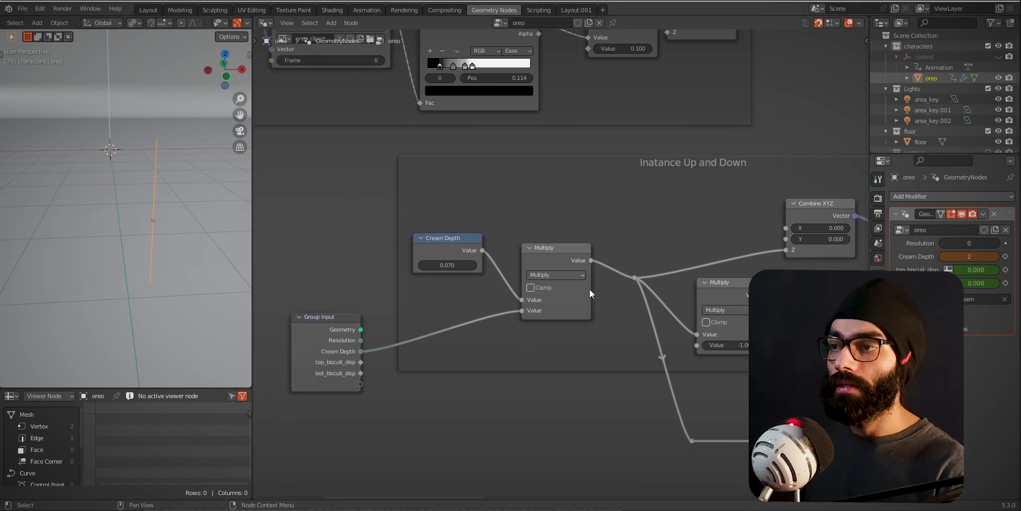
middle_click_drag(604, 344, 459, 350)
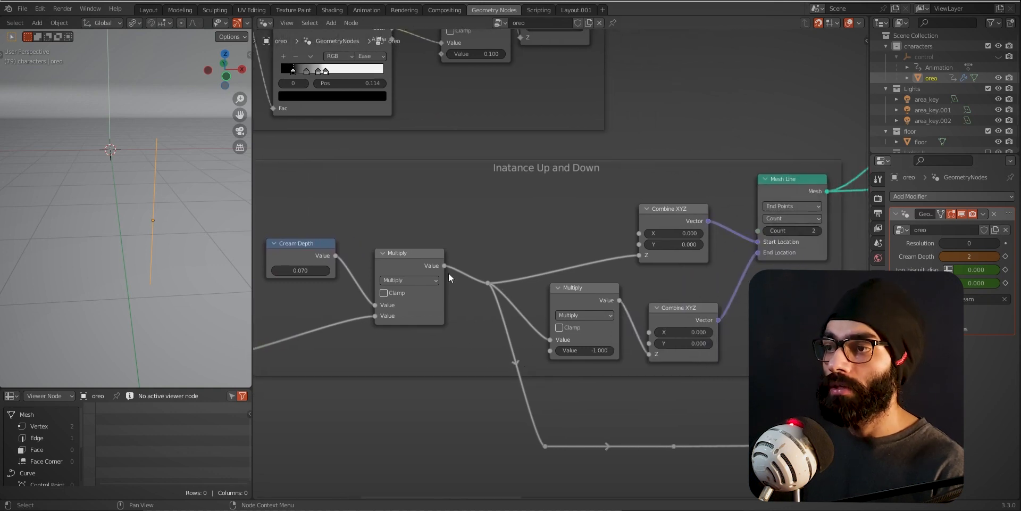
middle_click_drag(759, 214, 729, 229)
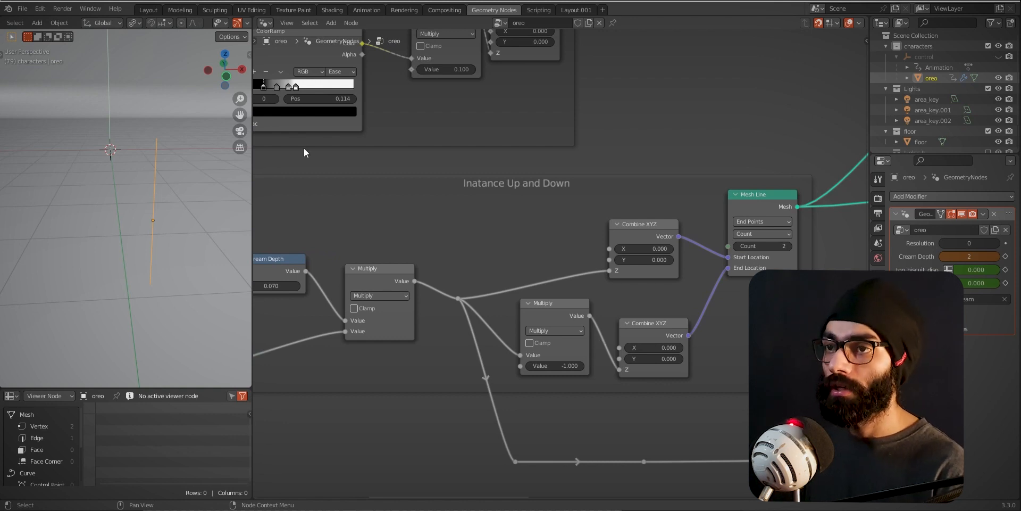
middle_click_drag(374, 311, 539, 324)
left_click_drag(436, 301, 452, 301)
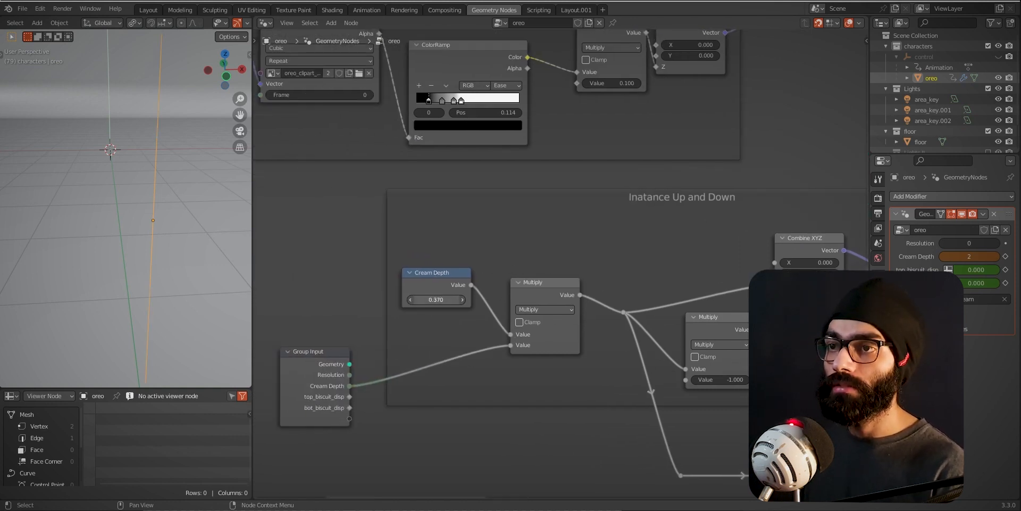
left_click_drag(436, 300, 425, 299, "shift")
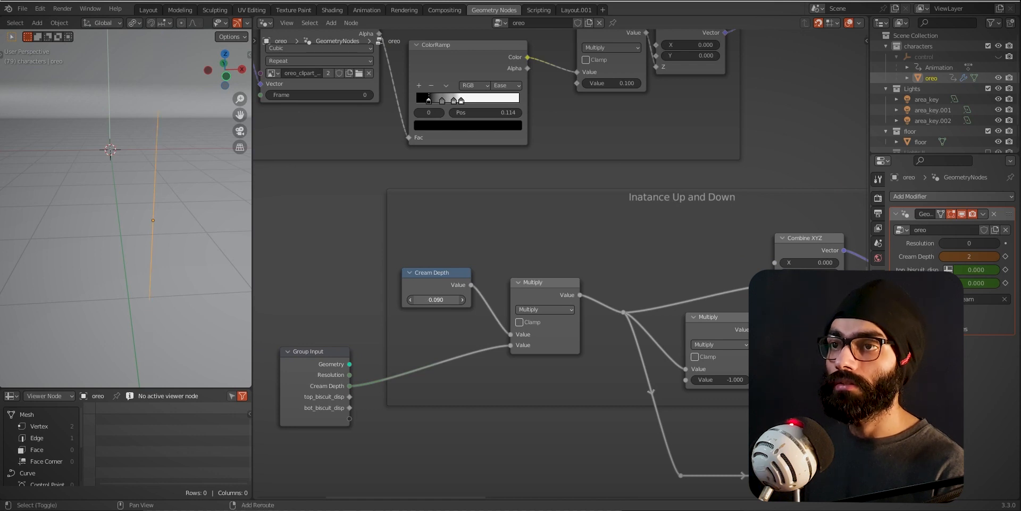
key("ctrl+z")
- Preview the Instance on Points output and view the instanced biscuits from several angles
scroll(455, 317, "down", 6)
middle_click_drag(846, 268, 426, 383)
scroll(633, 215, "up", 2)
left_click(693, 172, "ctrl+shift")
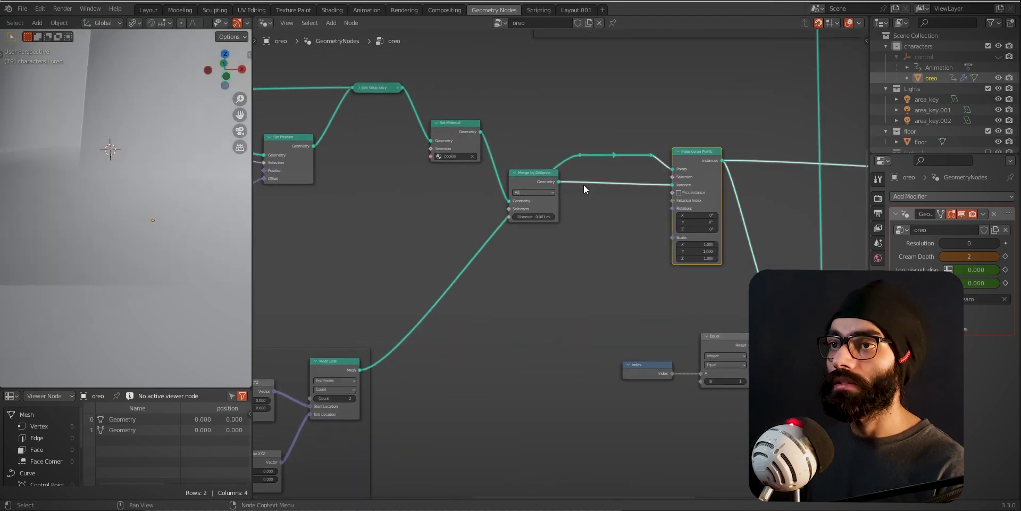
middle_click_drag(120, 227, 148, 80, "ctrl")
middle_click_drag(103, 257, 186, 132, "ctrl")
middle_click_drag(163, 215, 183, 192)
- Preview the Rotate Instances output and inspect the two biscuits in the viewport
middle_click_drag(534, 258, 680, 320, "ctrl")
middle_click_drag(707, 312, 474, 301)
middle_click_drag(631, 295, 621, 231, "ctrl")
left_click(593, 286, "ctrl+shift")
middle_click_drag(166, 225, 179, 202)
- Expand the two collapsed Translate Instances nodes in the top and bot biscuit displacement frame
middle_click_drag(652, 173, 576, 353, "ctrl")
middle_click_drag(495, 281, 550, 374, "ctrl")
middle_click_drag(581, 213, 579, 224, "ctrl")
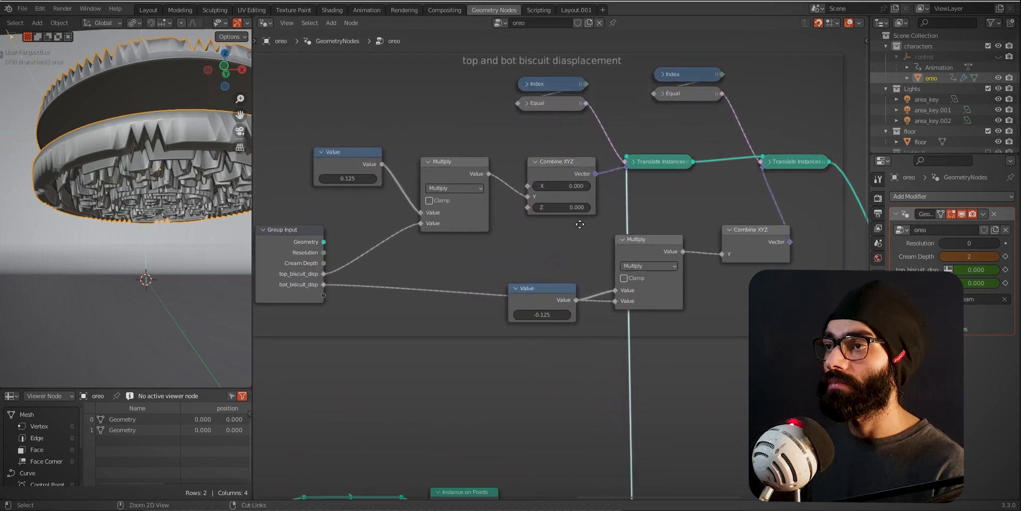
middle_click_drag(507, 219, 539, 215, "shift")
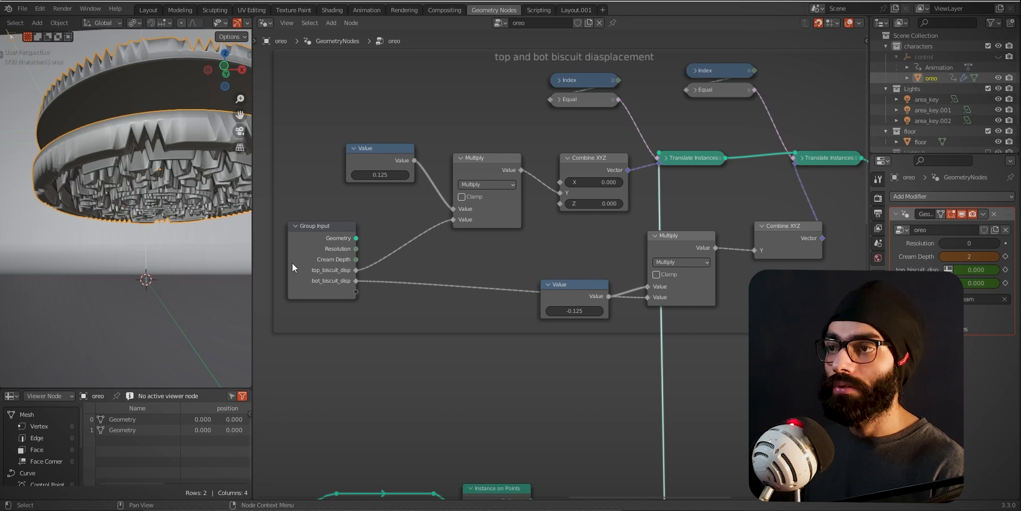
middle_click_drag(593, 296, 592, 304, "ctrl")
left_click(669, 152)
left_click(810, 153)
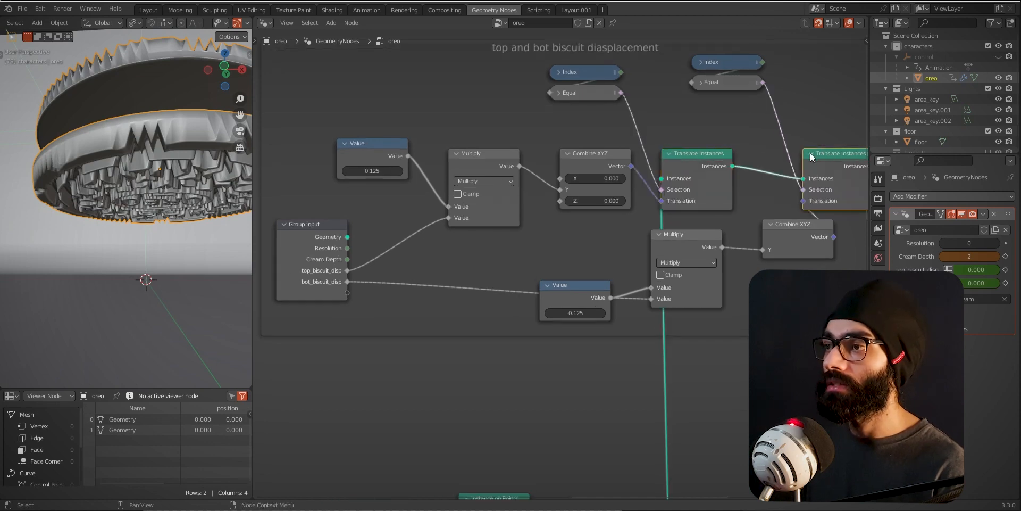
- Examine the Rotate Instances rotation settings while comparing the top and bottom biscuits in the viewport
middle_click_drag(707, 182, 643, 158, "ctrl")
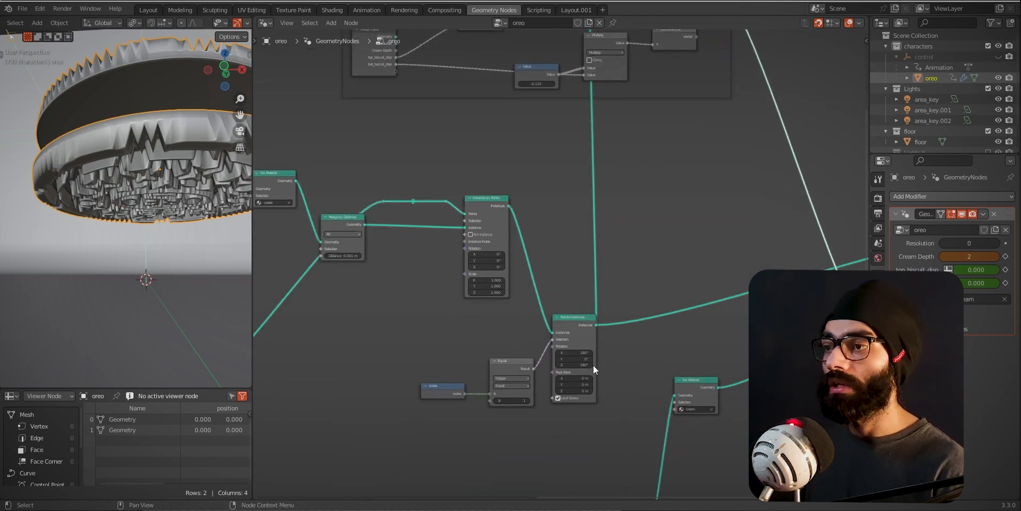
middle_click_drag(243, 200, 183, 196)
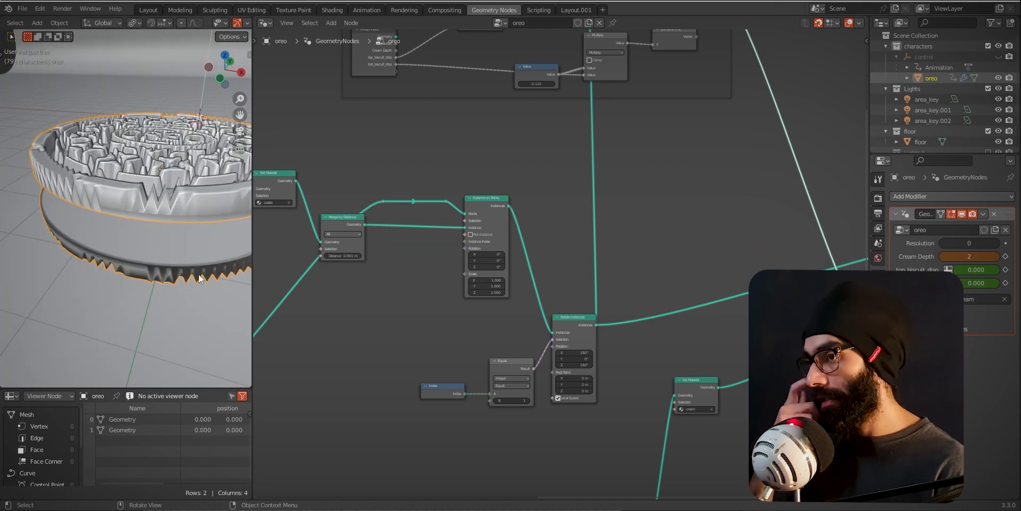
scroll(619, 423, "up", 5)
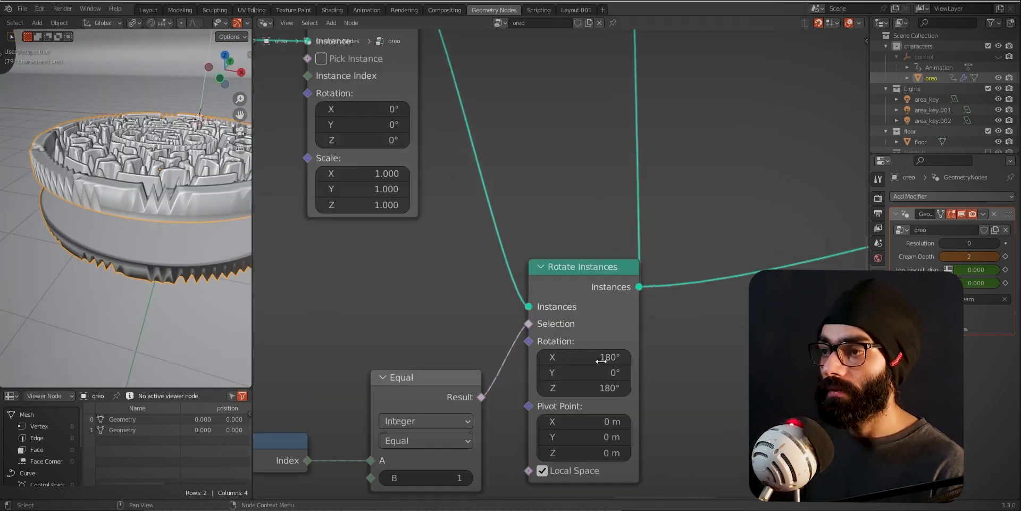
middle_click_drag(229, 255, 186, 224)
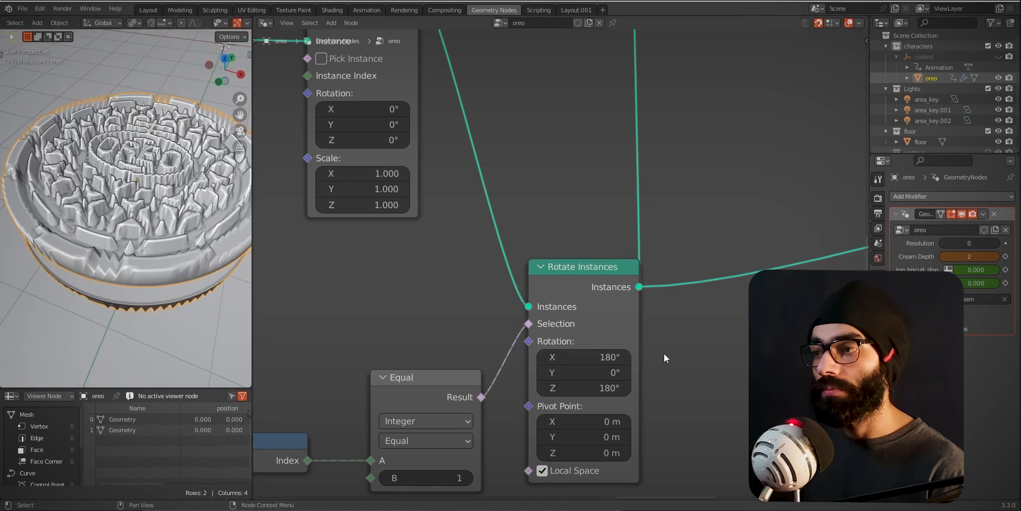
- Examine the translation nodes in the top and bot biscuit displacement frame alongside the biscuit model
scroll(679, 264, "down", 4)
middle_click_drag(679, 264, 570, 372, "ctrl")
middle_click_drag(578, 178, 545, 343)
mouse_move(180, 248)
middle_mouse_down()
mouse_move(184, 203)
mouse_move(176, 244)
middle_mouse_up()
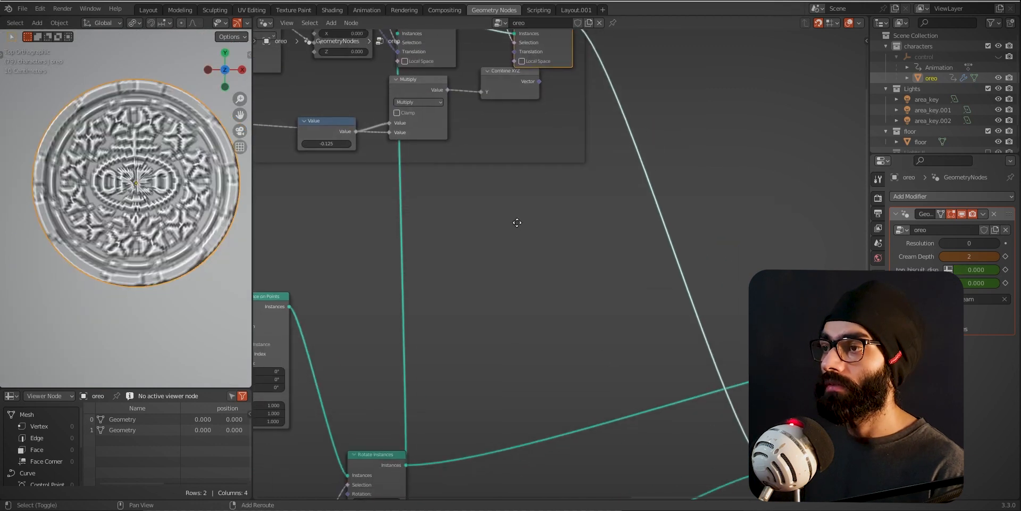
- Follow the chain through Join Geometry to the final Merge by Distance, previewing the complete oreo from the side and top
scroll(707, 384, "down", 3)
scroll(710, 420, "up", 4)
middle_click_drag(702, 374, 551, 246)
left_click(698, 378, "alt+shift")
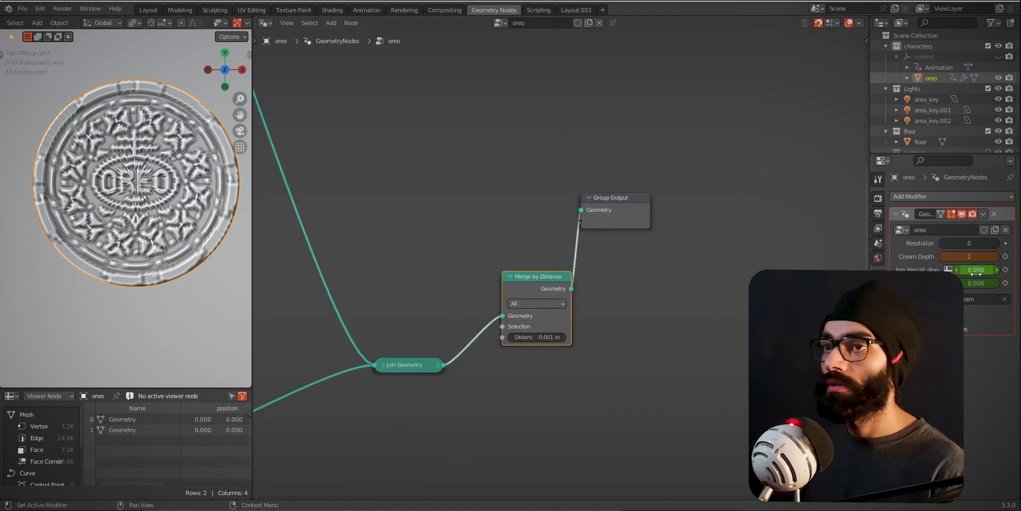
left_click_drag(976, 272, 25, 269)
middle_click_drag(24, 269, 155, 233)
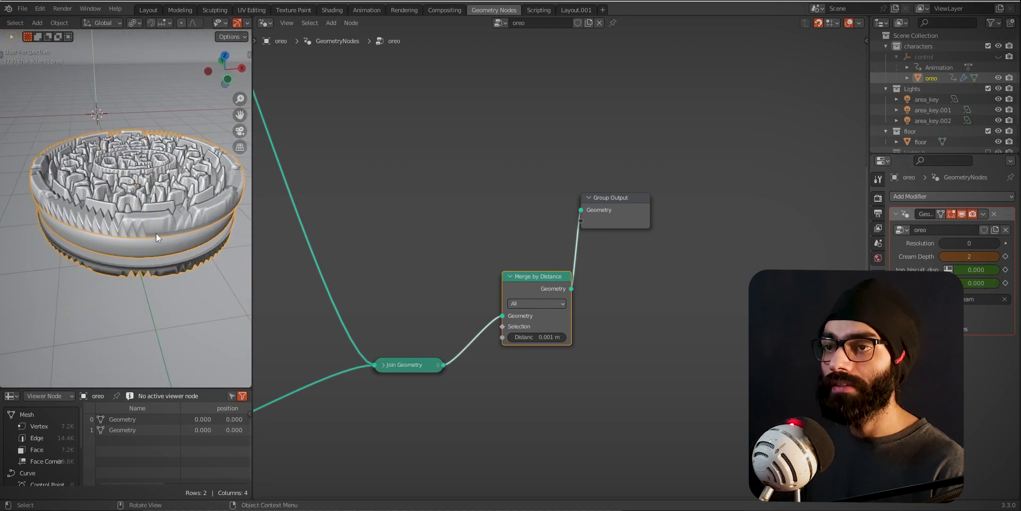
key("KP_7")
scroll(428, 260, "down", 3)
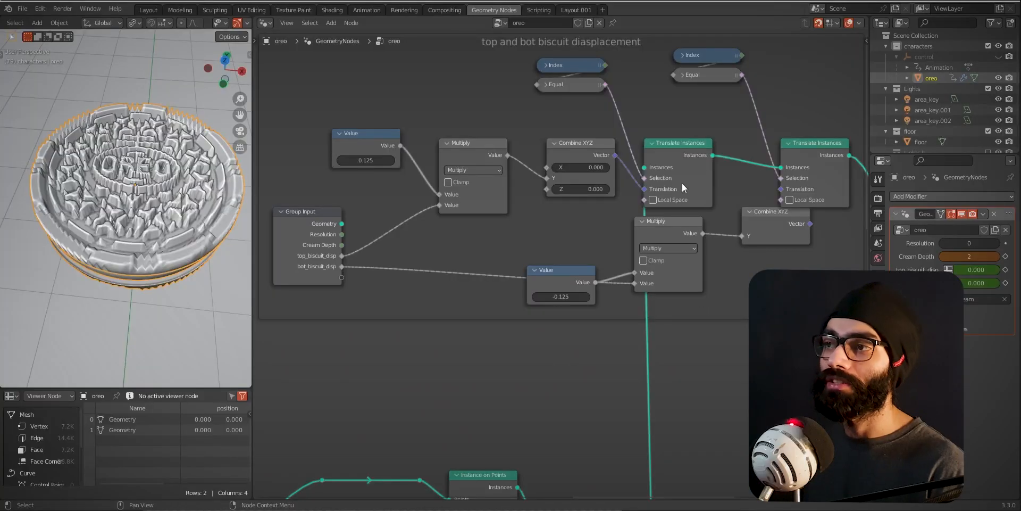
- Reposition the lower Multiply node and the -0.125 Value node within the top and bot biscuit displacement frame
middle_click_drag(682, 183, 674, 224)
left_click_drag(657, 275, 675, 286)
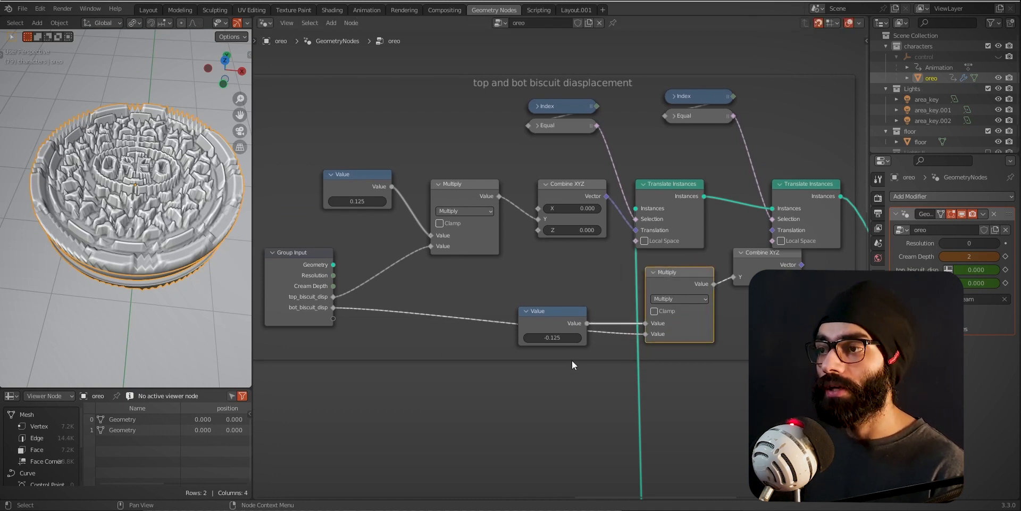
left_click_drag(554, 321, 515, 312)
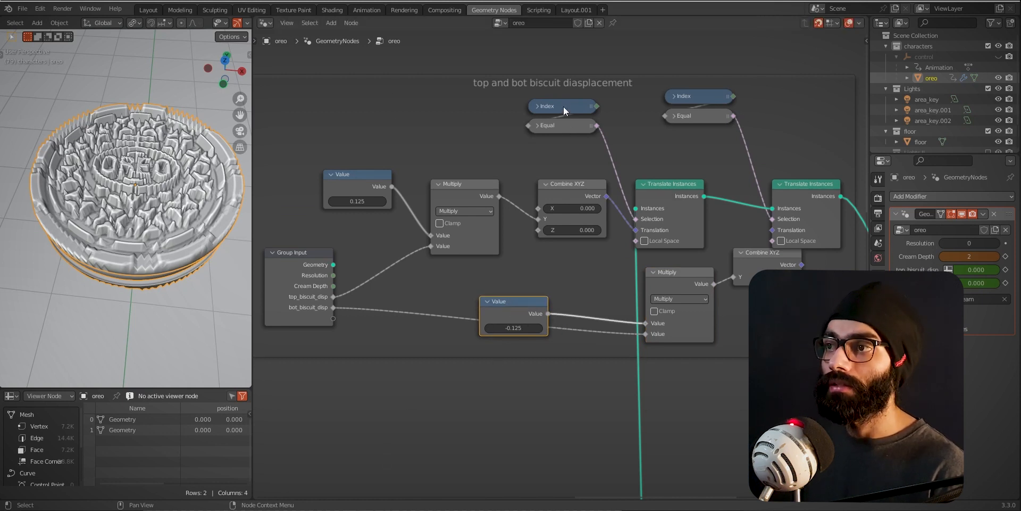
- Expand the collapsed Index and Equal nodes above the Translate Instances nodes and space them apart
key("h")
left_click_drag(556, 109, 561, 75)
left_click(565, 129)
key("h")
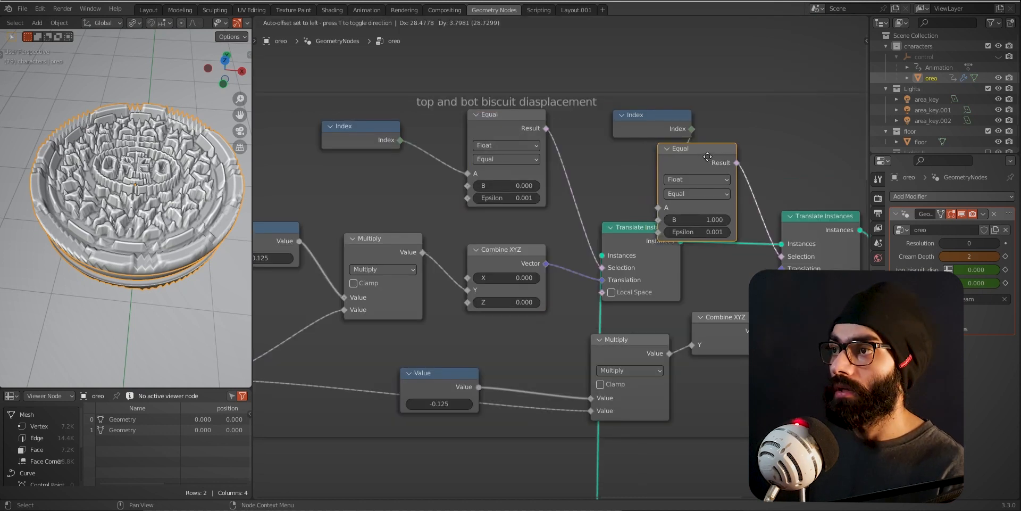
left_click_drag(698, 148, 742, 127)
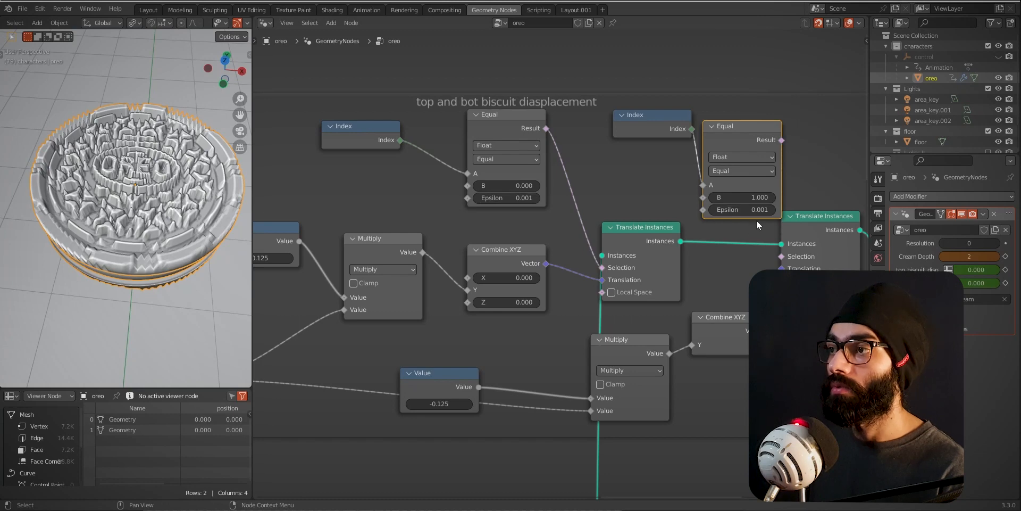
- Examine the cream frame's Cylinder, Subdivision Surface and Set Shade Smooth nodes, and view the cream from the side
middle_click_drag(752, 307, 621, 366)
middle_click_drag(621, 366, 635, 214)
middle_click_drag(634, 215, 661, 234, "ctrl")
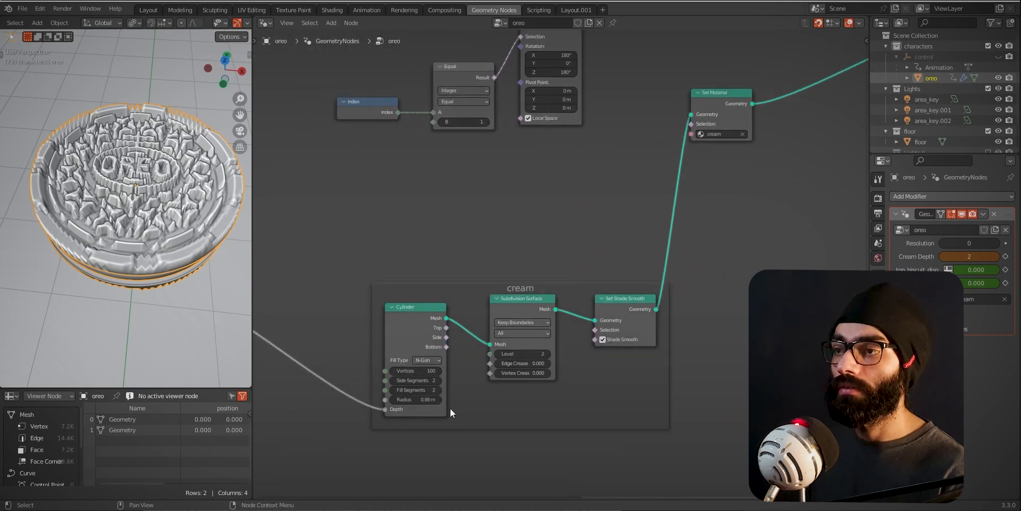
middle_click_drag(450, 408, 500, 409, "ctrl")
middle_click_drag(154, 290, 158, 218)
scroll(388, 370, "up", 2)
scroll(538, 391, "down", 3)
- Trace the Cylinder's Depth input back to Cream Depth and forward again to the Multiply node set to 2.000
middle_click_drag(366, 460, 616, 402)
middle_click_drag(452, 375, 443, 356, "ctrl")
middle_click_drag(444, 356, 643, 360, "shift")
middle_click_drag(452, 265, 383, 308, "ctrl")
middle_click_drag(382, 308, 783, 340, "shift")
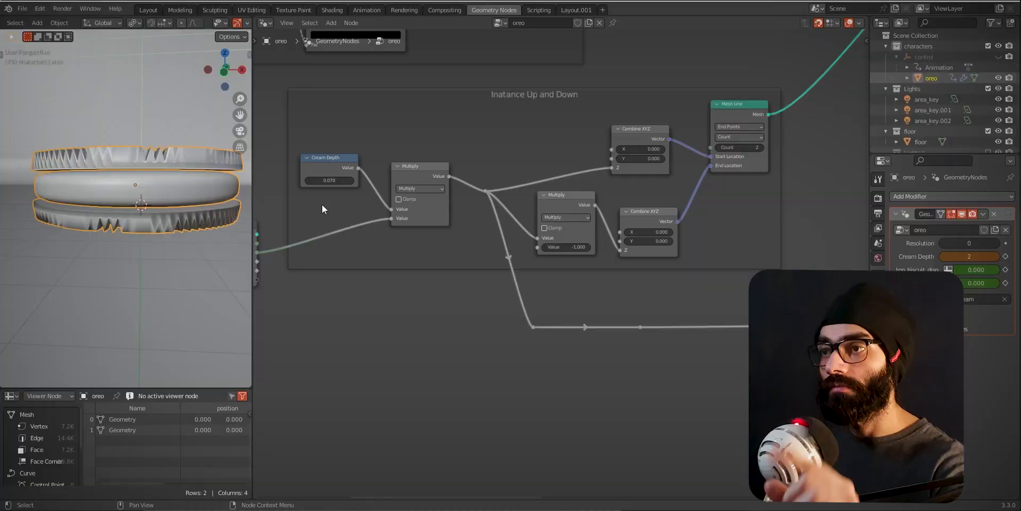
middle_click_drag(616, 338, 452, 351)
middle_click_drag(691, 363, 739, 408, "ctrl")
middle_click_drag(819, 409, 613, 358)
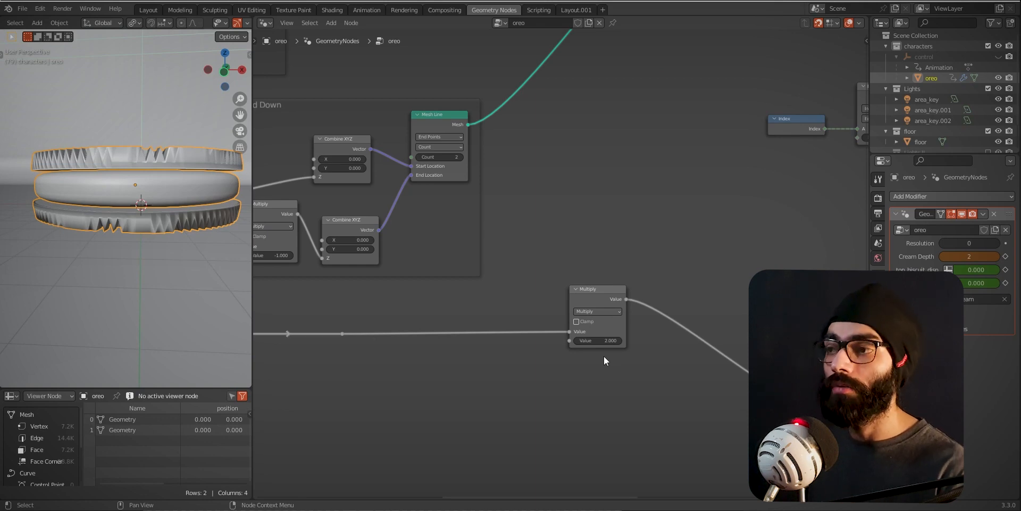
- Switch to After Effects and play the oreo composition from the start, and return to the oreo node tree in Blender
scroll(617, 364, "down", 4)
key("alt+Tab")
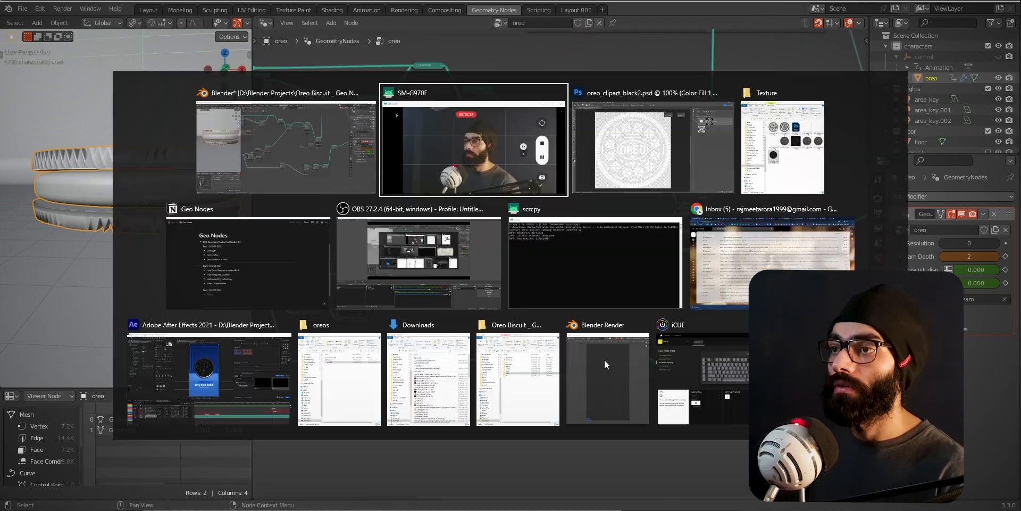
left_click(204, 407)
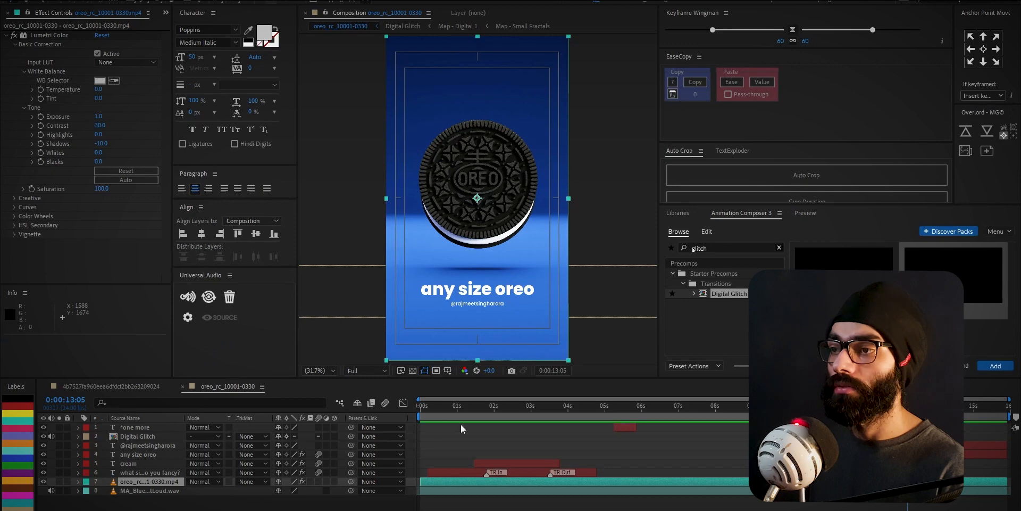
left_click_drag(469, 409, 419, 410)
key("space")
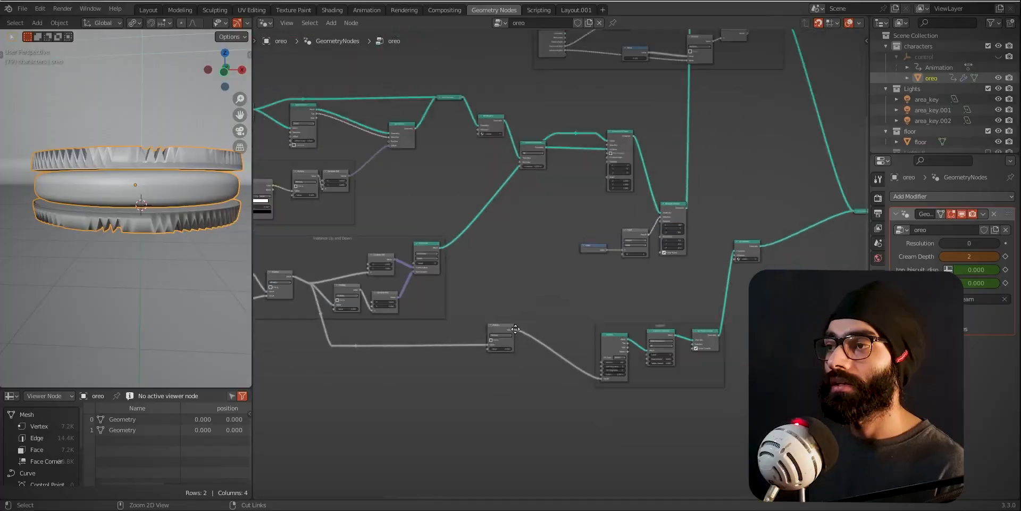
middle_click_drag(525, 290, 543, 338)
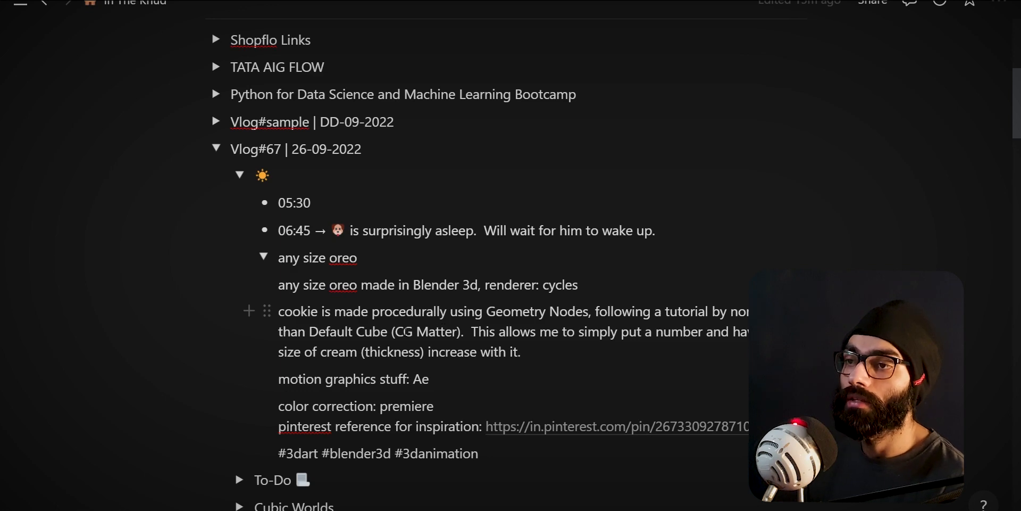
- Read the any size oreo notes and the Frame Offset keymap settings under Small things I've learnt
scroll(406, 331, "down", 5)
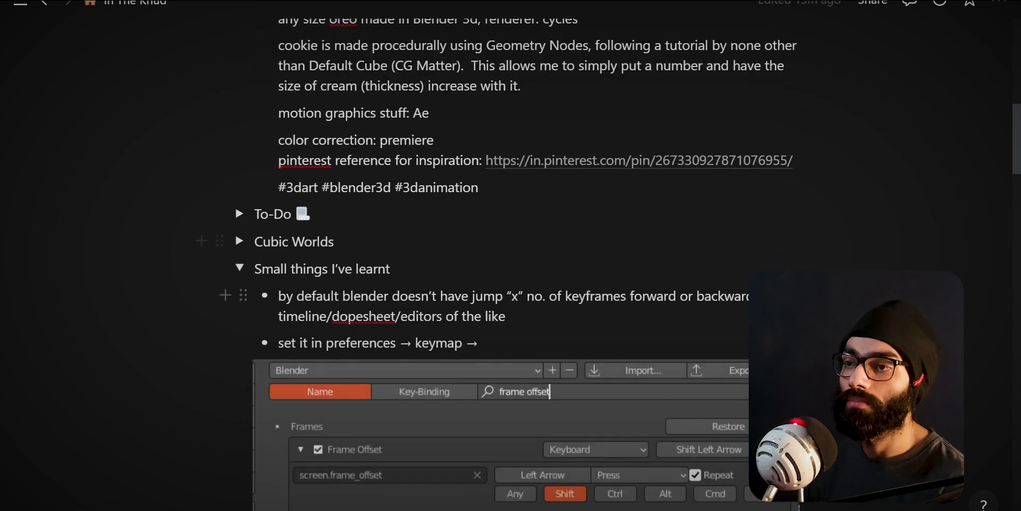
scroll(434, 275, "down", 3)
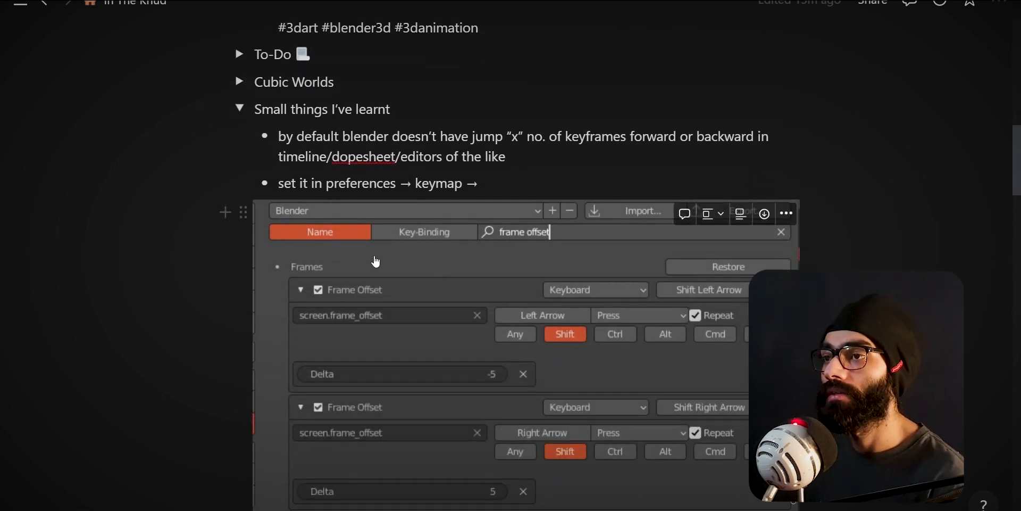
scroll(379, 261, "down", 2)
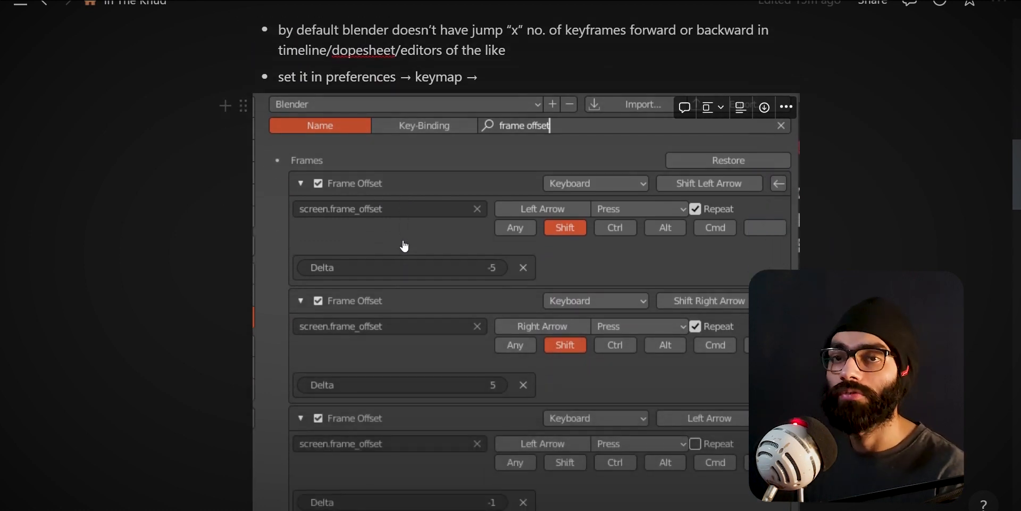
scroll(404, 246, "down", 1)
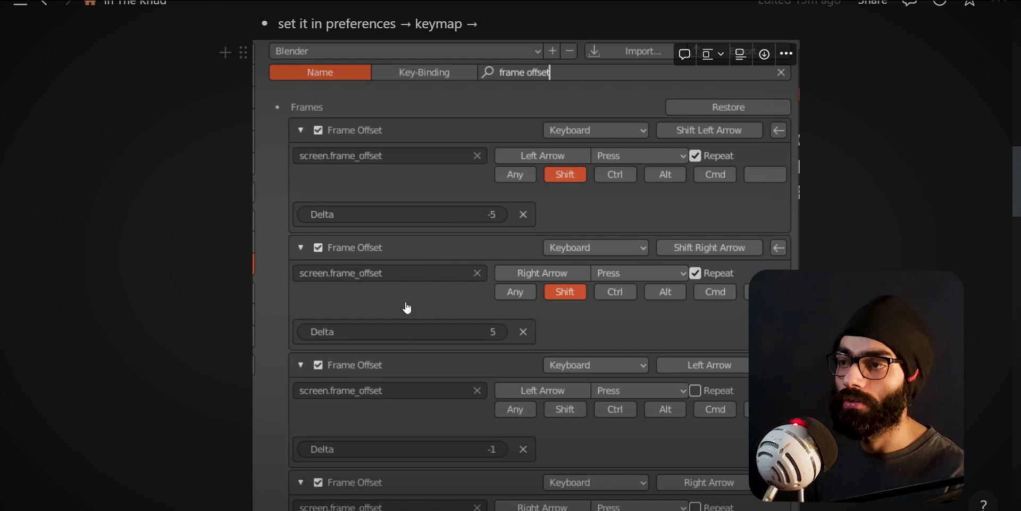
scroll(407, 307, "down", 2)
scroll(440, 342, "down", 2)
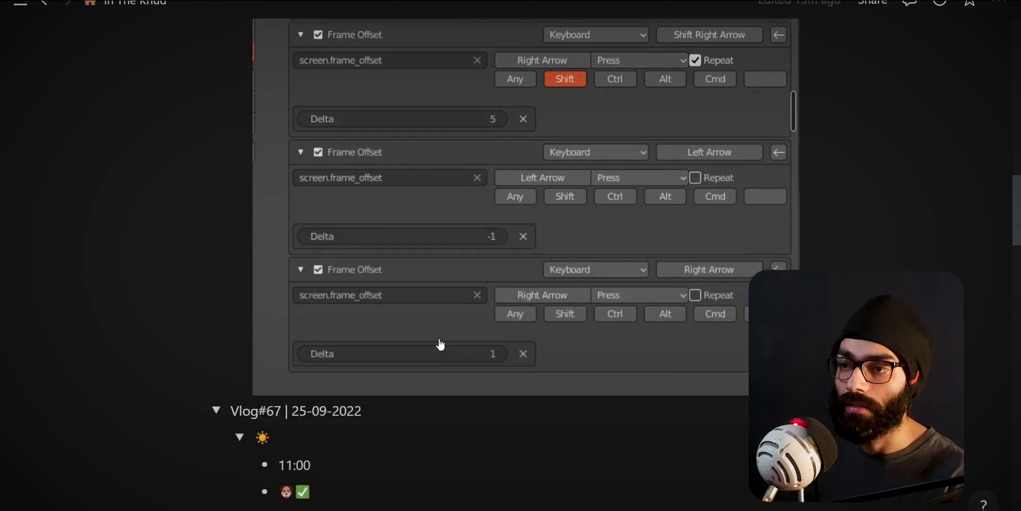
- Switch back to Blender, open the Layout workspace, enlarge the Video Sequencer with the audio strip and play the animation
key("super+Tab")
left_click(452, 164)
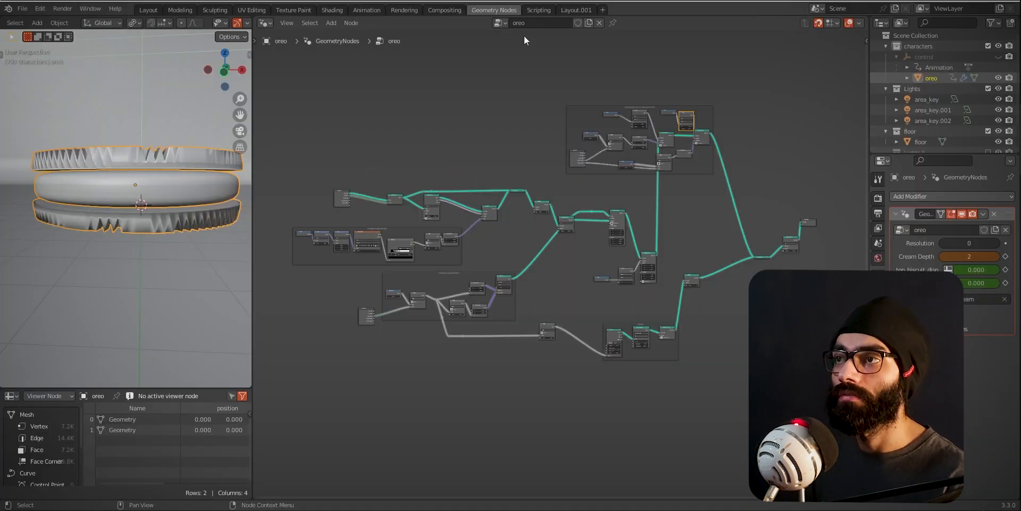
left_click(149, 11)
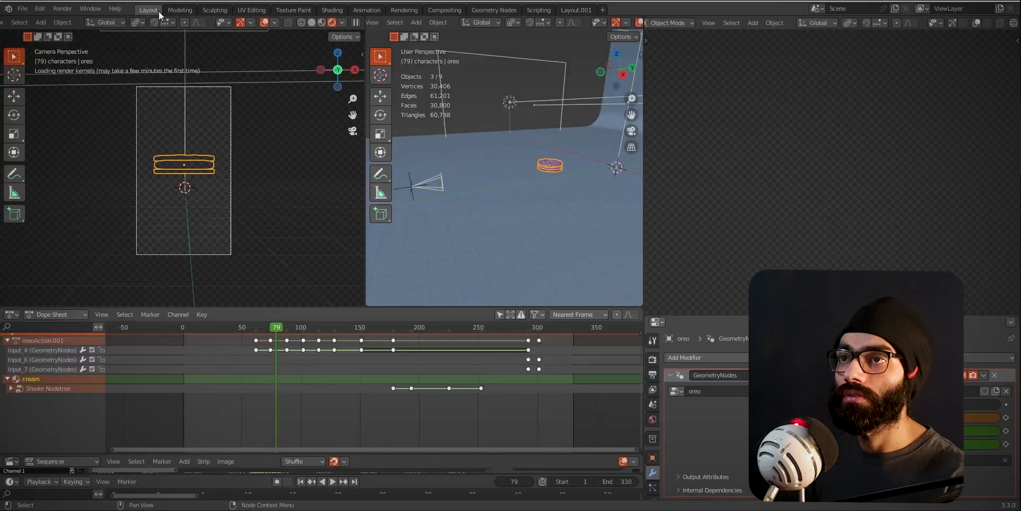
left_click_drag(208, 454, 215, 410)
key("shift+Left")
key("space")
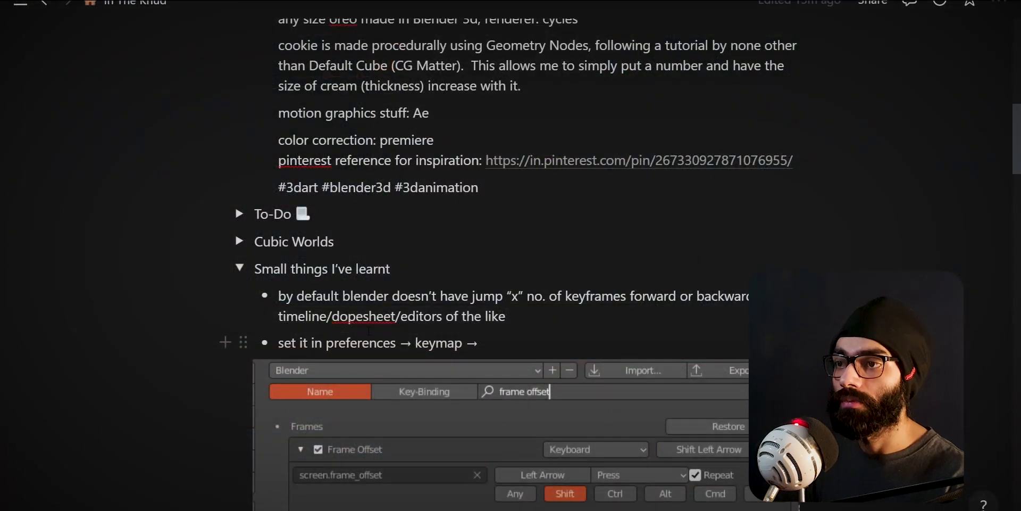
key("alt+Tab")
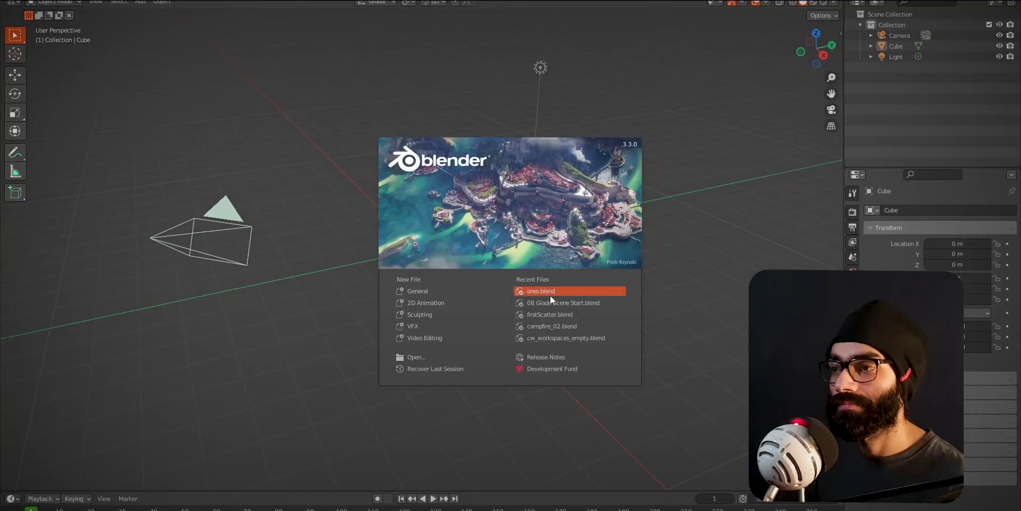
- Look through the playback sync modes and scrub the oreo animation from frame 51 to frame 117
left_click(550, 295)
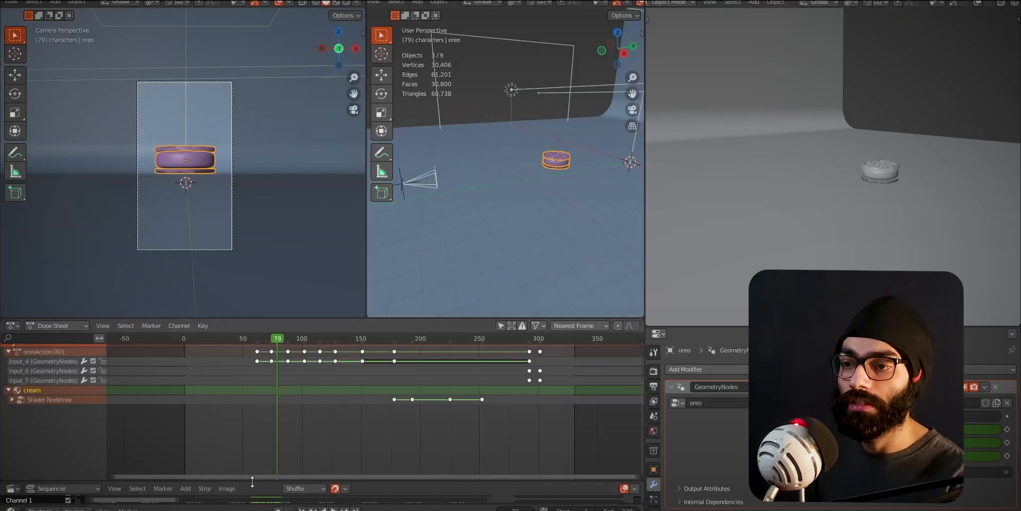
left_click_drag(252, 481, 241, 423)
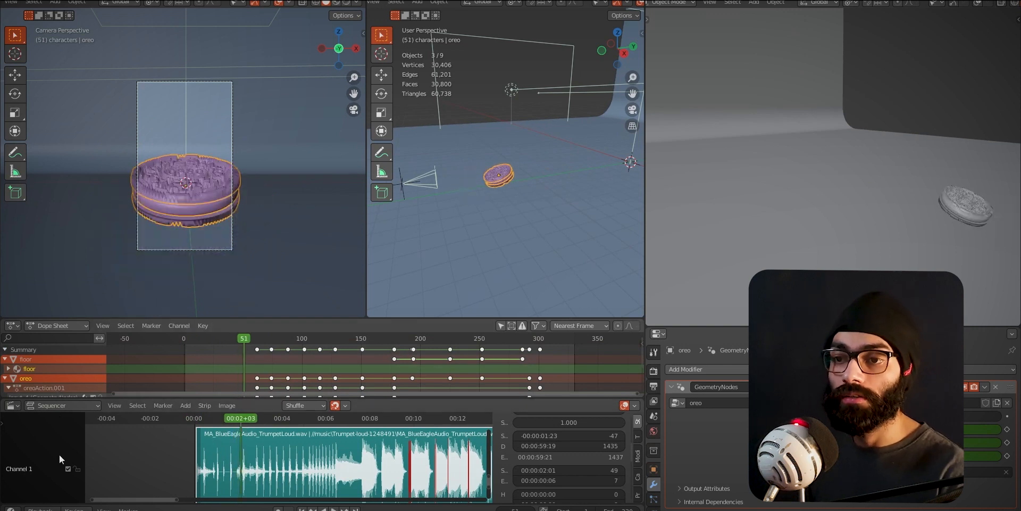
left_click(39, 509)
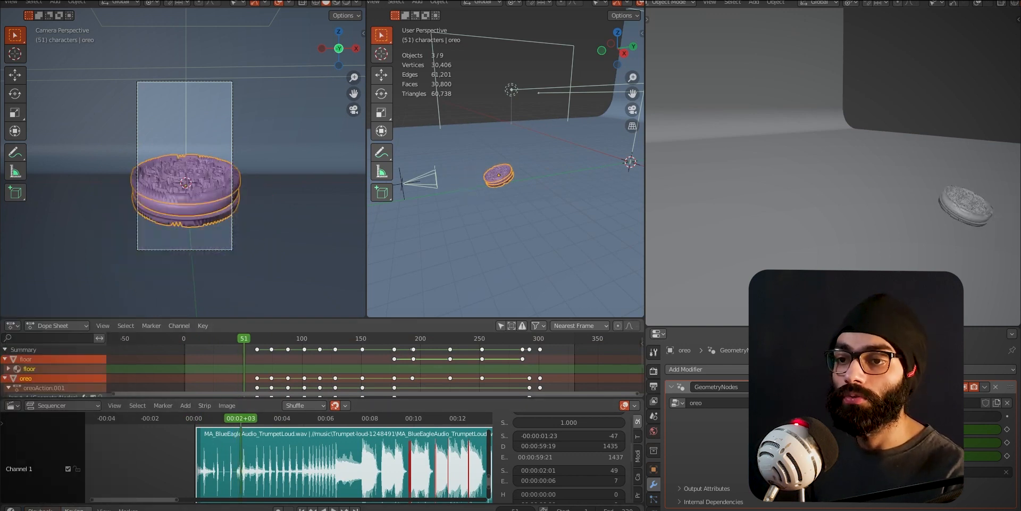
left_click(98, 313)
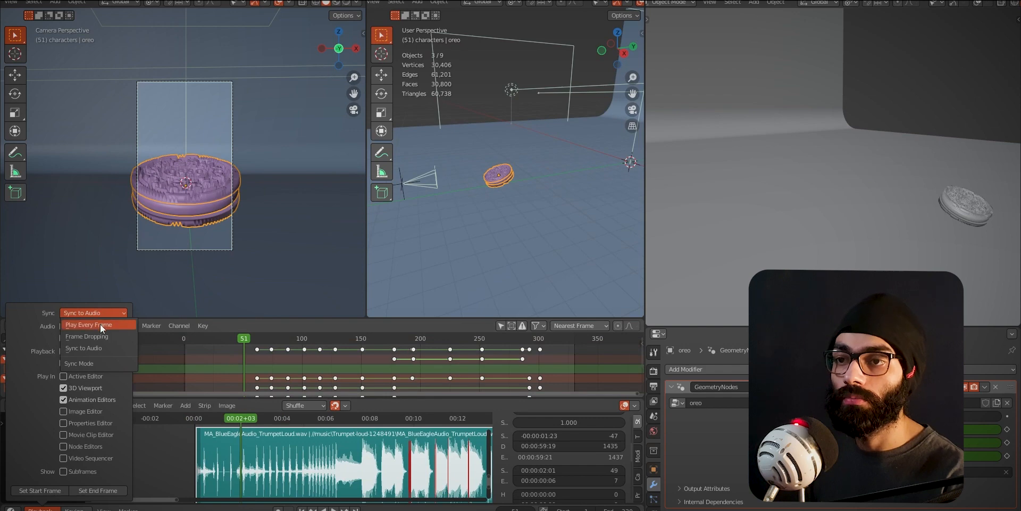
left_click(106, 336)
key("space")
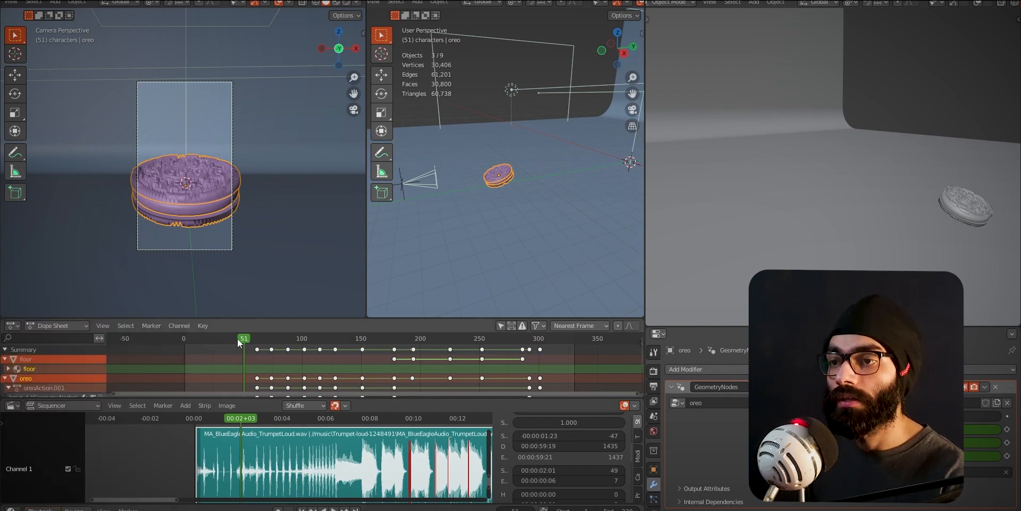
left_click_drag(235, 366, 322, 386)
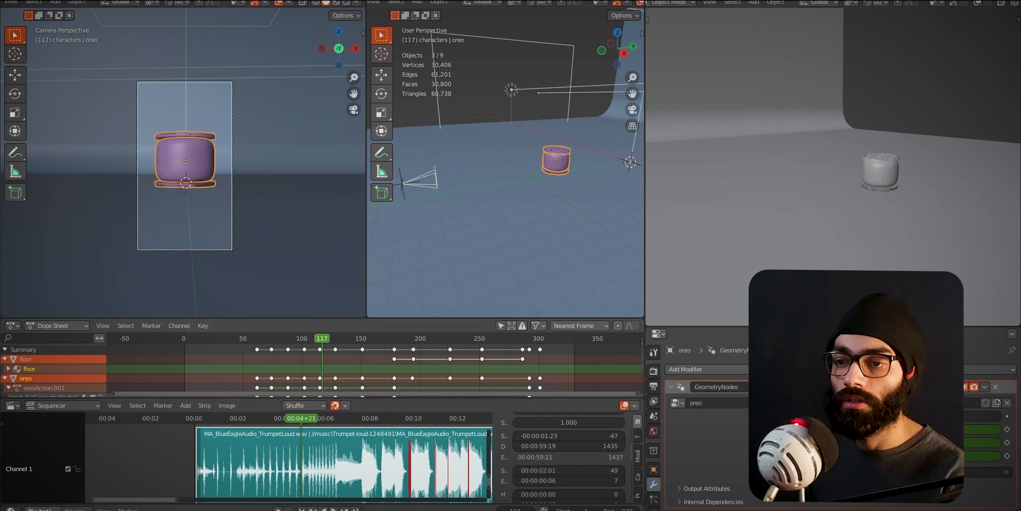
- Set the playback sync mode to Sync to Audio and play the animation onward from frame 117
left_click(40, 508)
left_click(89, 315)
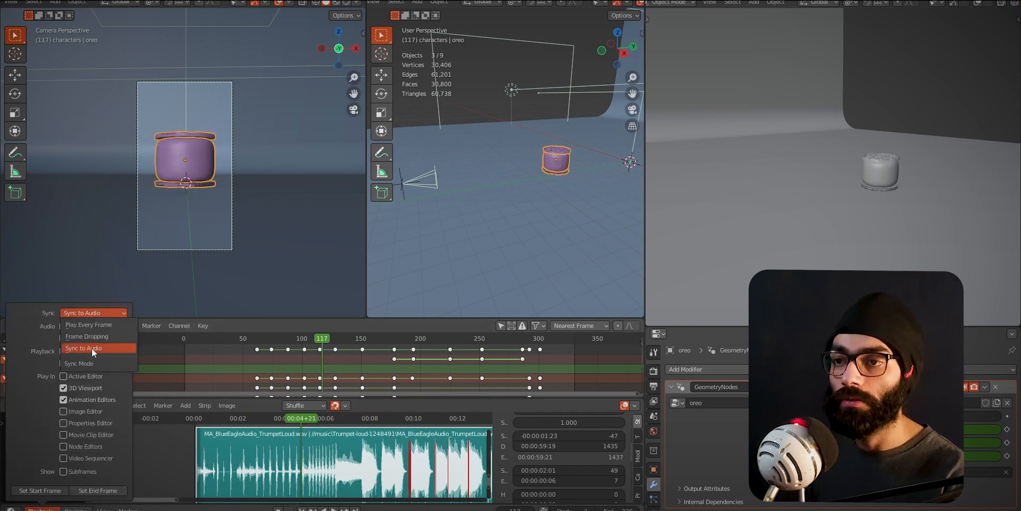
left_click(91, 348)
key("space")
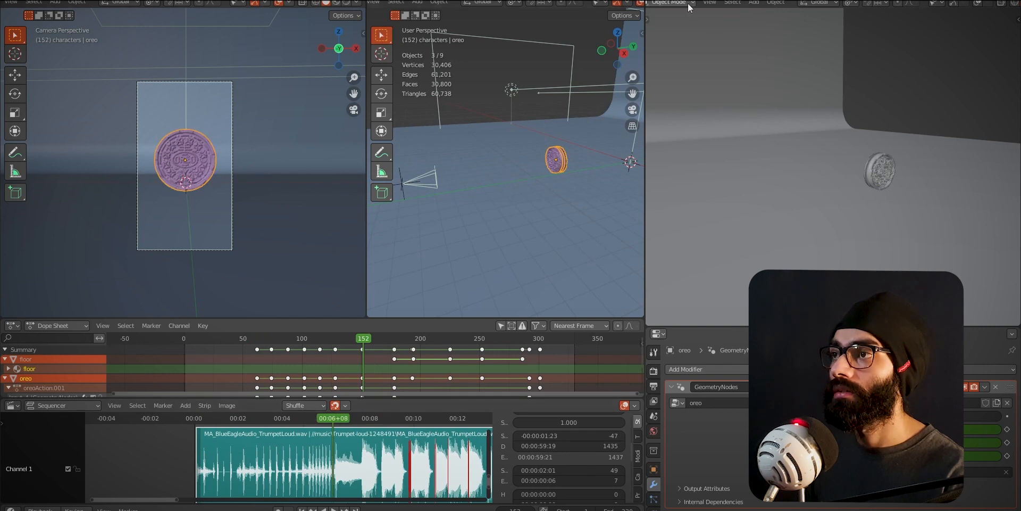
- Change the third 3D viewport into an Outliner and widen the middle viewport into the space beside it
left_click(654, 3)
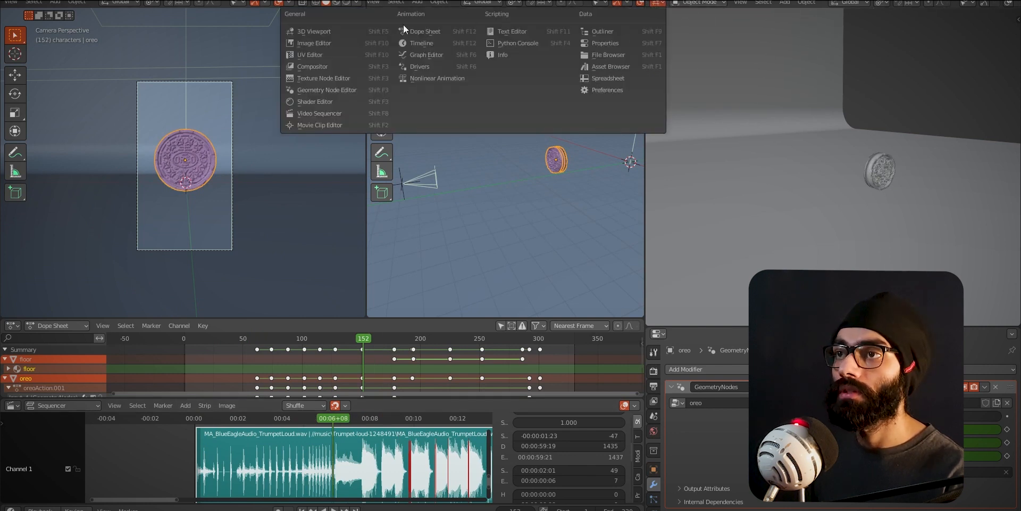
left_click(622, 33)
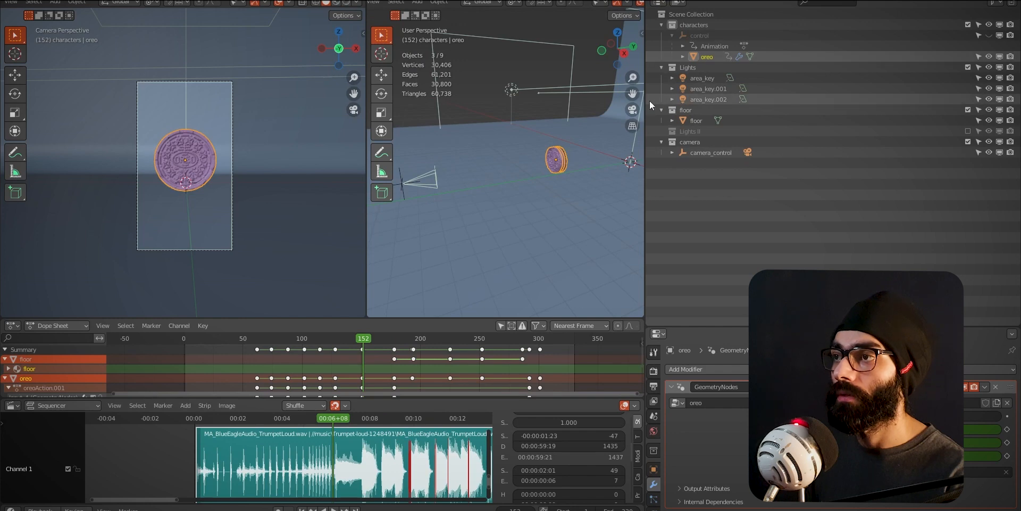
left_click_drag(645, 101, 947, 101)
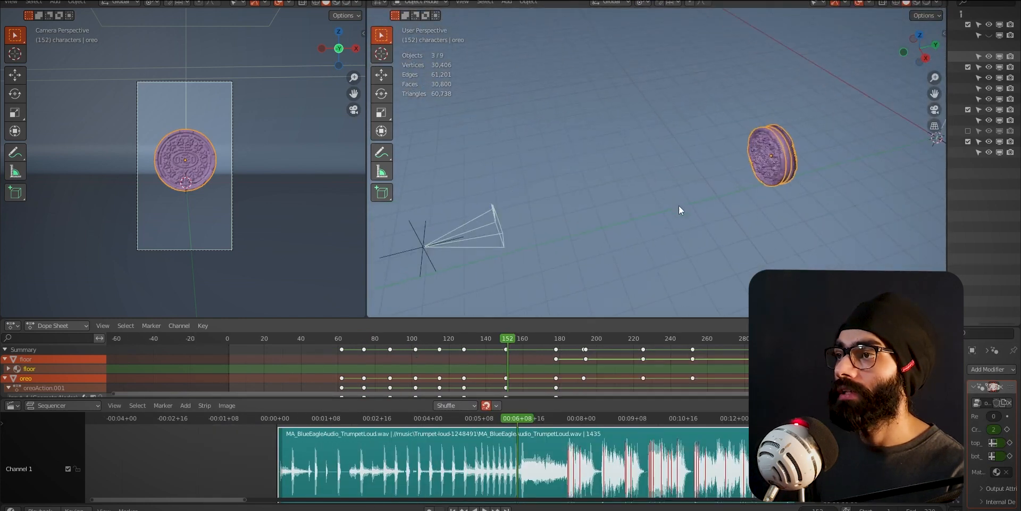
- View the whole curved backdrop from several angles and select the overhead area_key light and the side light area_key.002
scroll(679, 206, "down", 12)
middle_click_drag(659, 212, 624, 217)
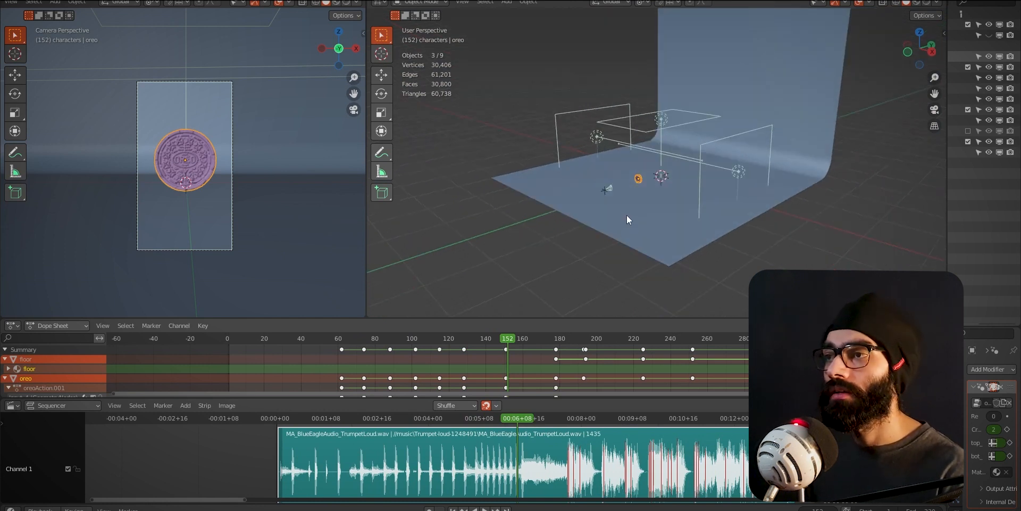
middle_click_drag(627, 215, 688, 226)
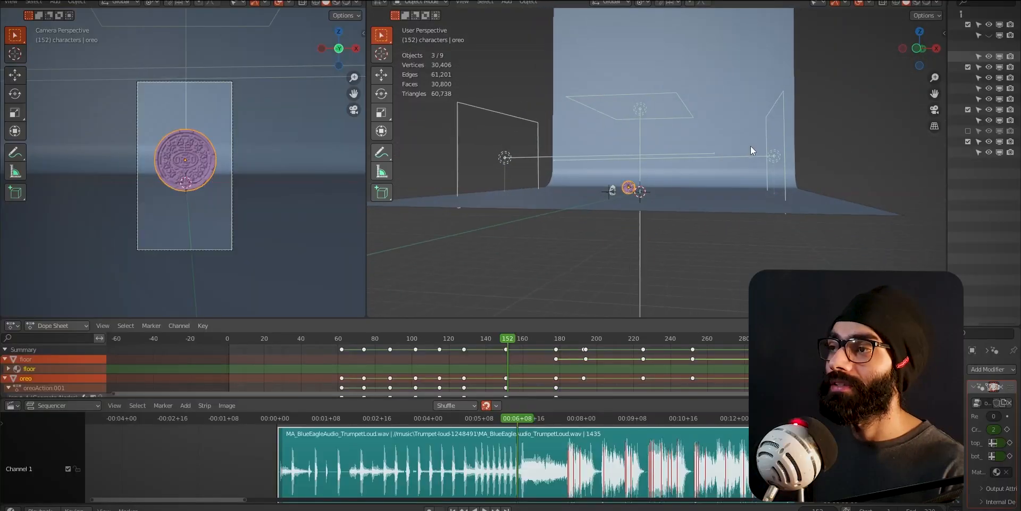
middle_click_drag(752, 146, 763, 160)
left_click(659, 101)
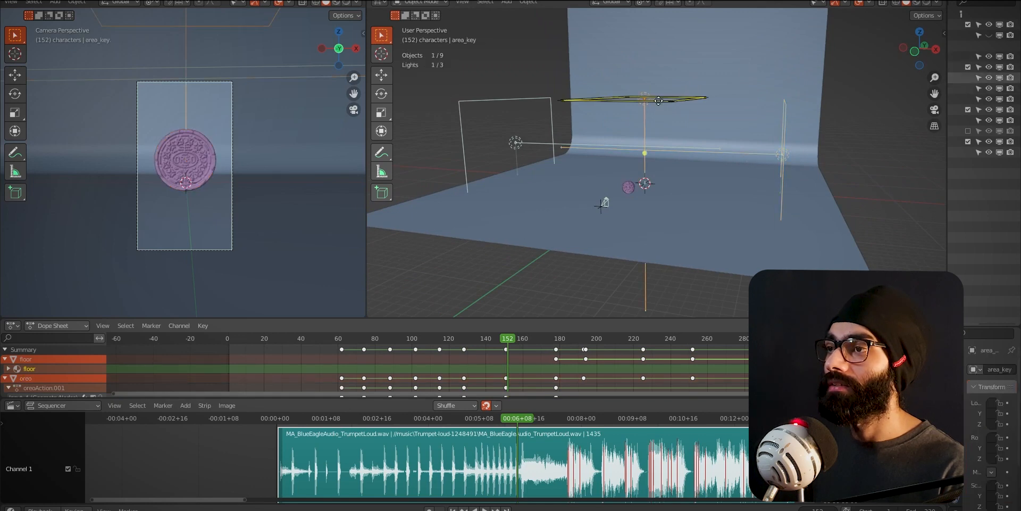
left_click(529, 98)
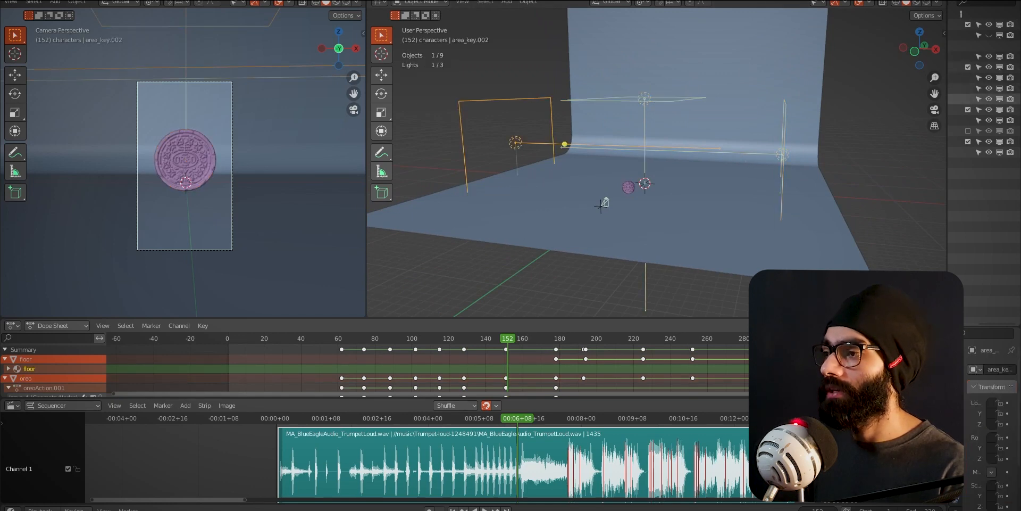
- Widen the Outliner and Properties area and select the overhead area_key light with its light settings shown
left_click_drag(947, 405, 769, 412)
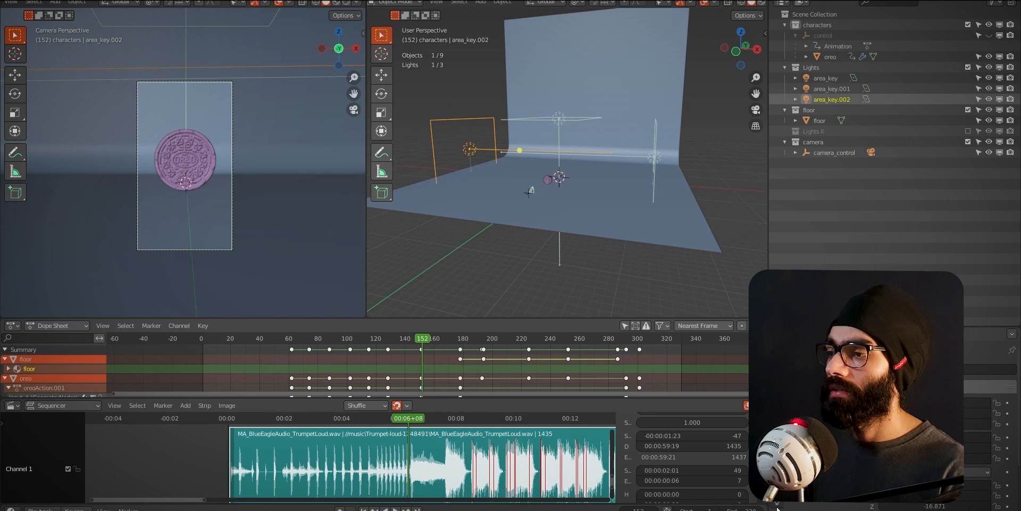
middle_click_drag(643, 127, 657, 147)
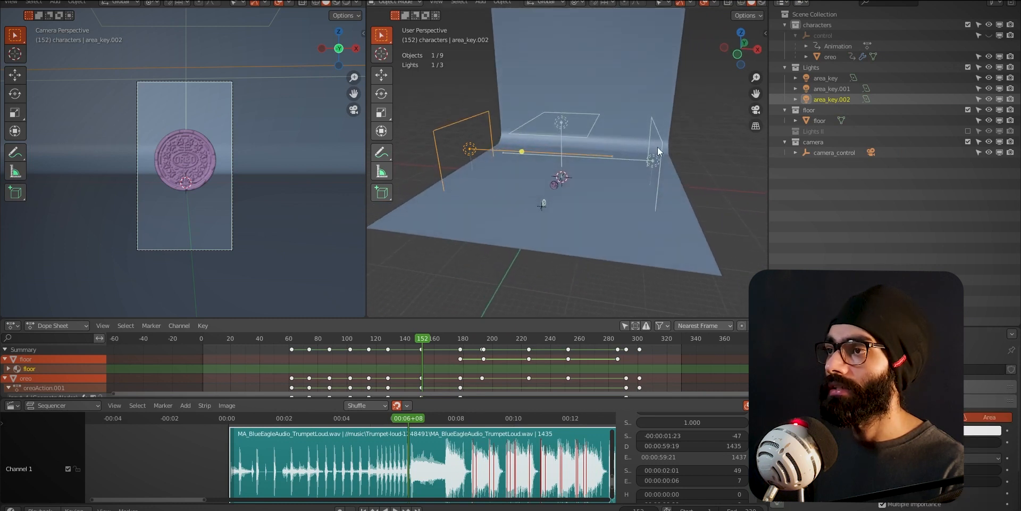
left_click(558, 128)
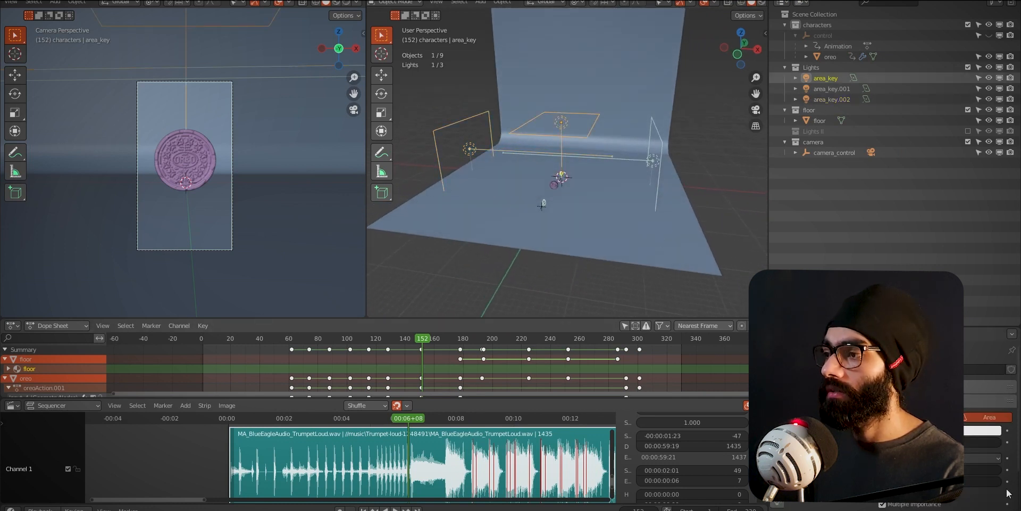
- Turn on Rendered shading in the middle viewport and view the lit oreo through the camera
middle_click_drag(577, 186, 584, 185)
key("z")
left_click(577, 211)
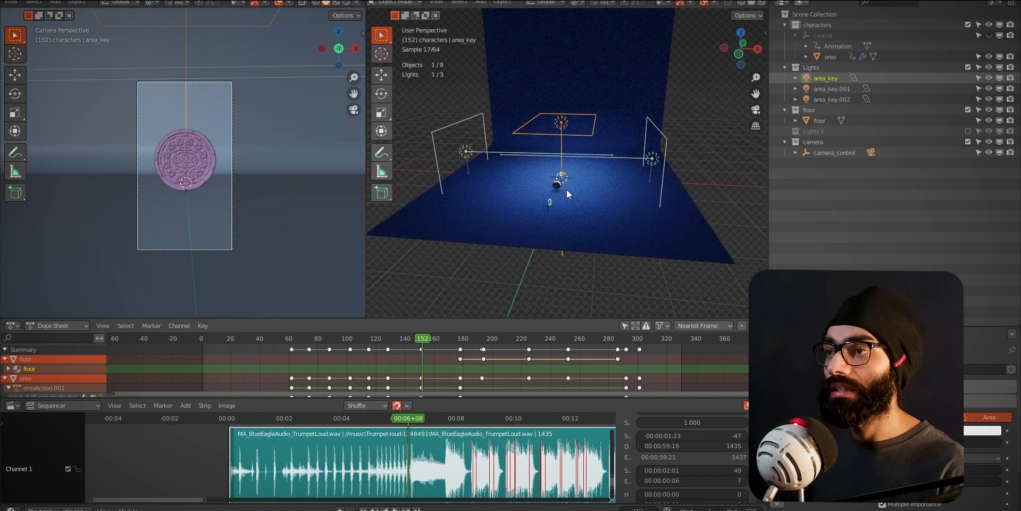
scroll(567, 197, "up", 3)
middle_click_drag(570, 249, 573, 218)
key("grave")
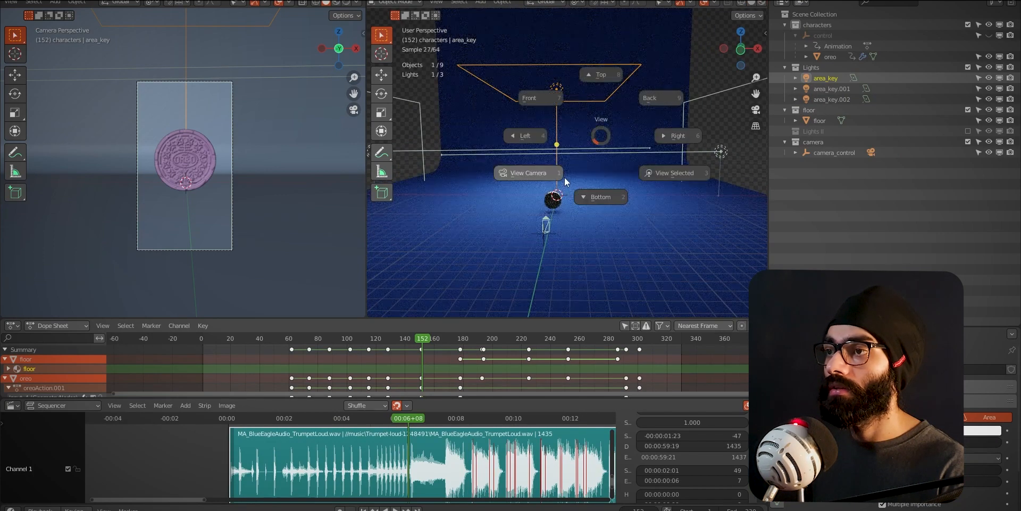
left_click(564, 177)
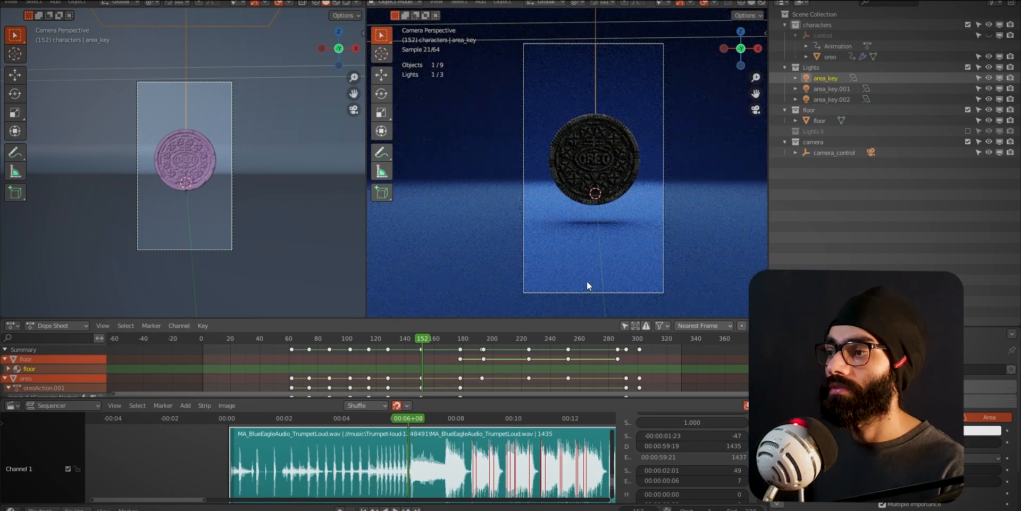
- Unhide the control empty in the characters collection, inspect the oreo around it and frame it through the camera
scroll(586, 281, "down", 4)
left_click(989, 35)
middle_click_drag(601, 194, 571, 219)
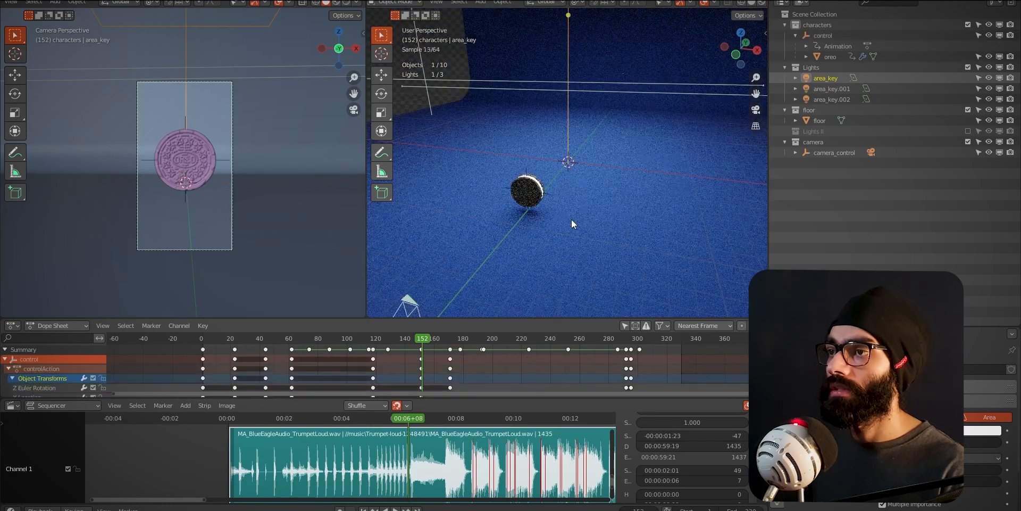
scroll(545, 264, "up", 5)
key("KP_0")
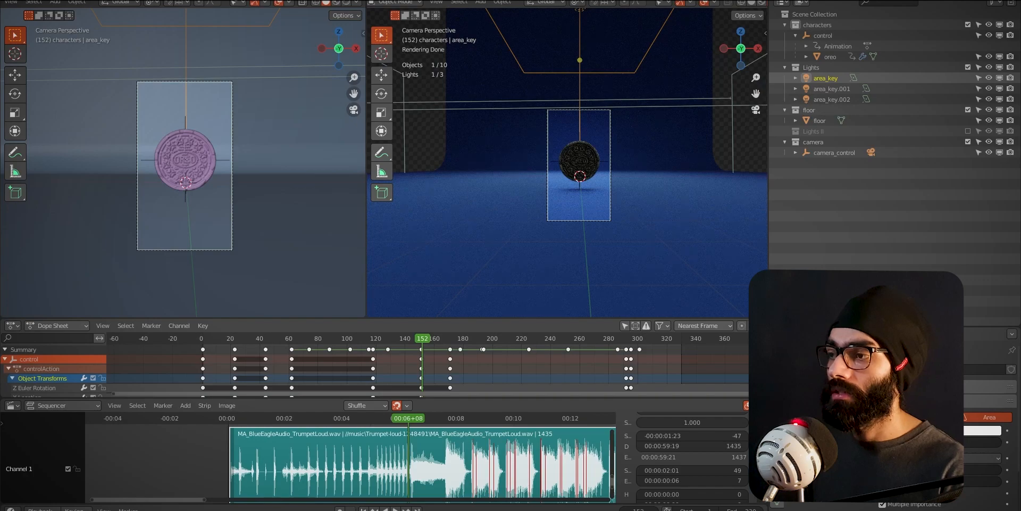
scroll(554, 226, "up", 4)
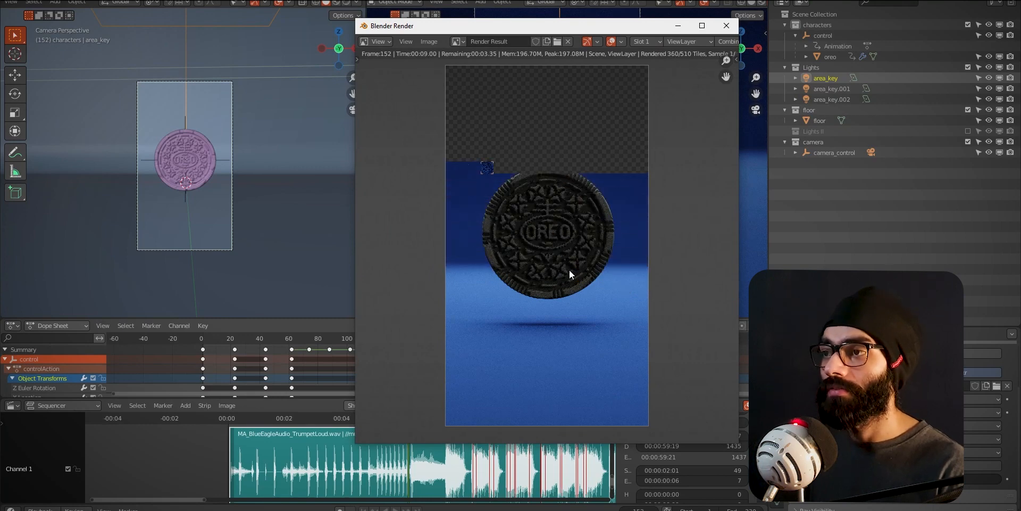
- Compare the Blender render of frame 152 with the Lumetri-graded oreo composition in After Effects, ending back in Blender
key("super+Tab")
left_click(235, 233)
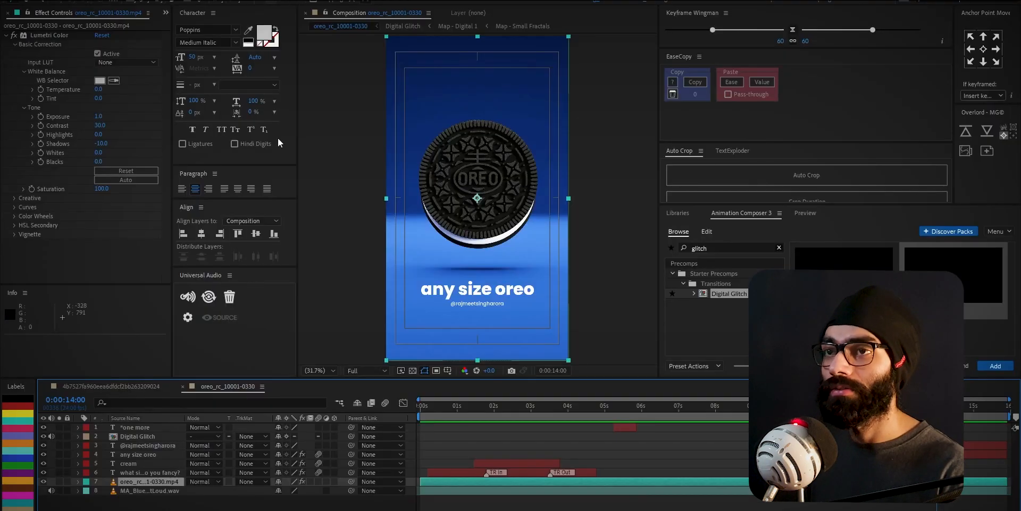
key("super+Tab")
left_click(259, 241)
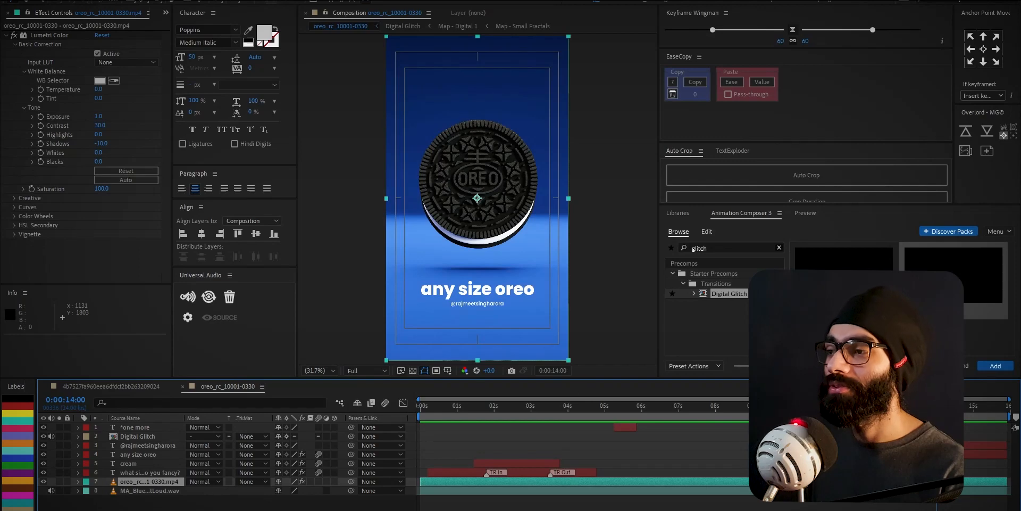
key("alt+Tab")
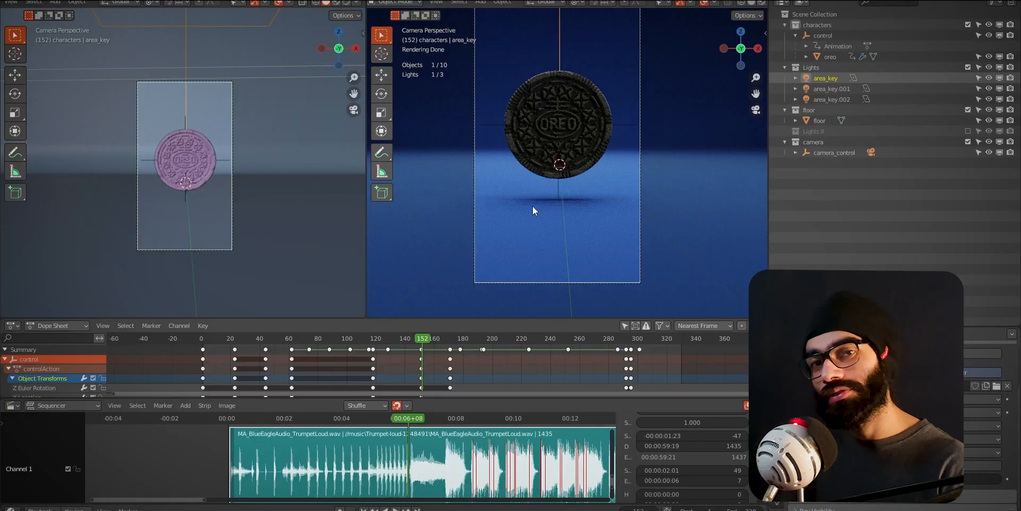